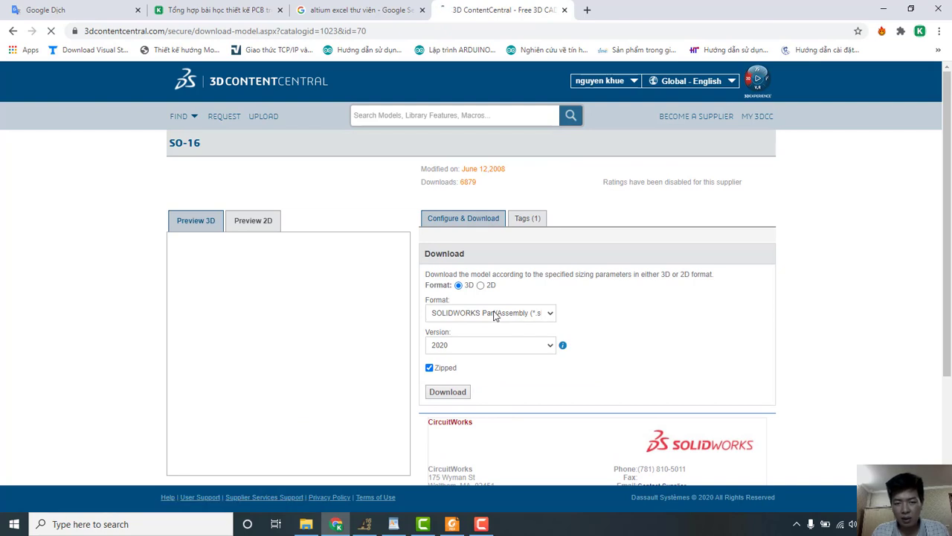
# Set the SO-16 model's 3D download format to SDRC I-DEAS (*.step).
pyautogui.click(496, 312)
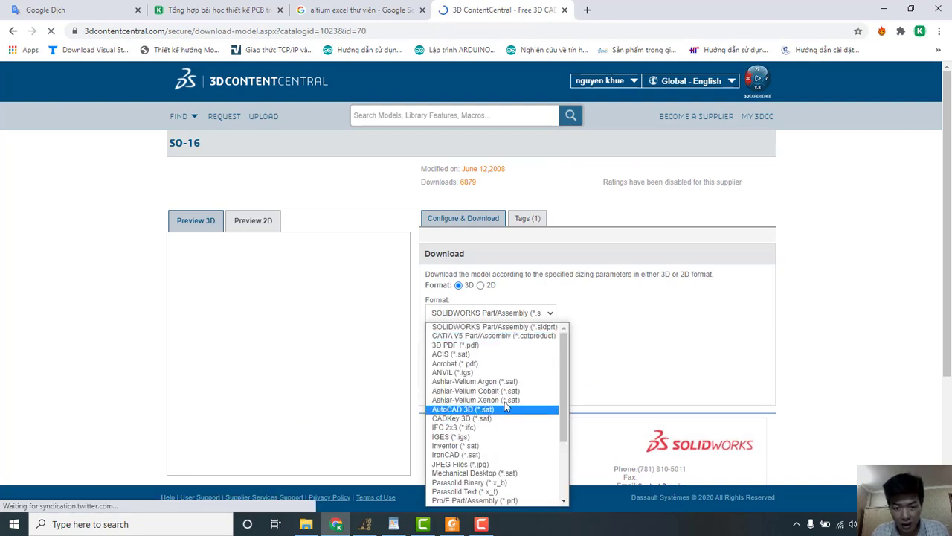
pyautogui.scroll(-4, 500, 427)
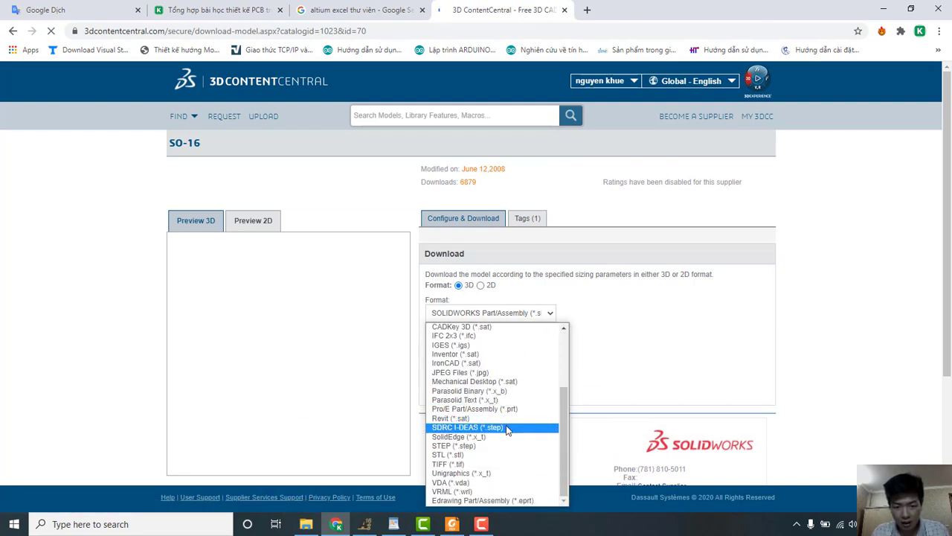
pyautogui.click(510, 427)
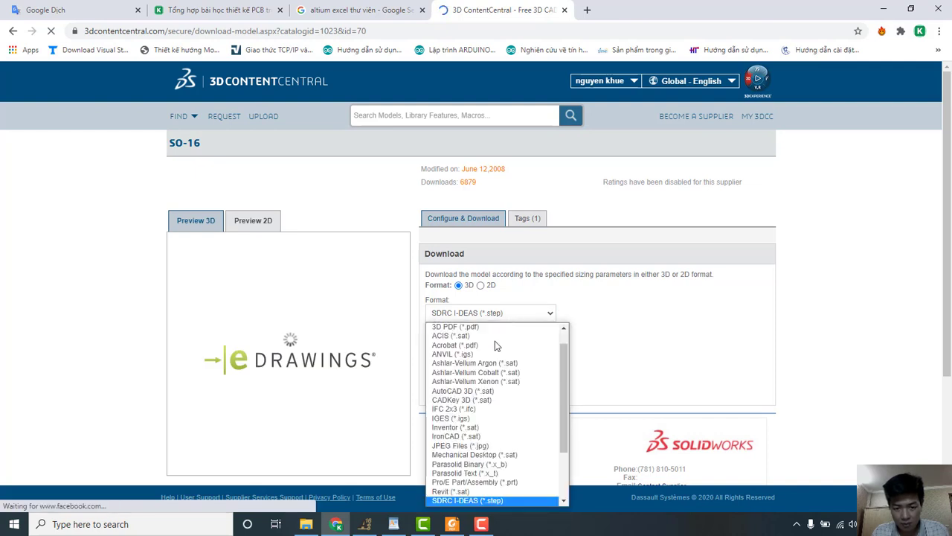
pyautogui.scroll(-2, 493, 340)
pyautogui.scroll(1, 495, 196)
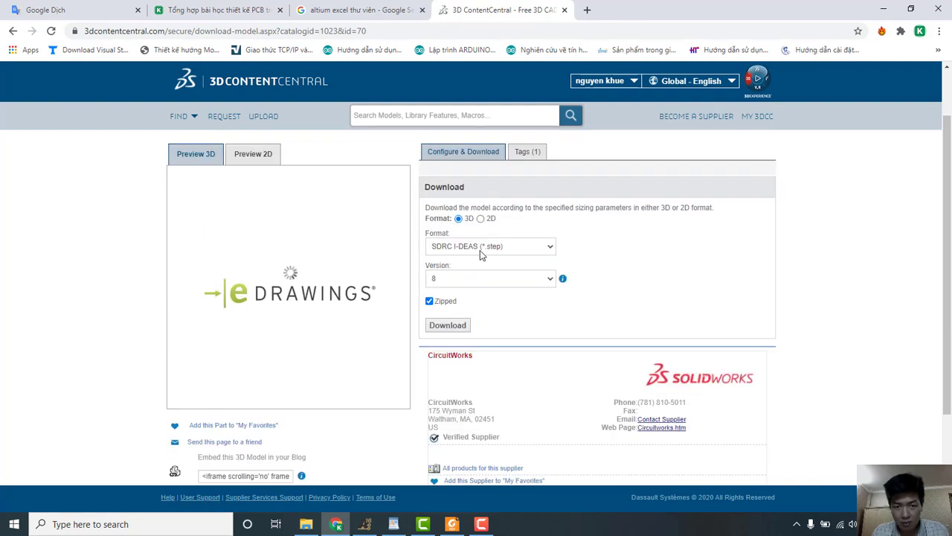
pyautogui.click(483, 248)
pyautogui.scroll(2, 488, 335)
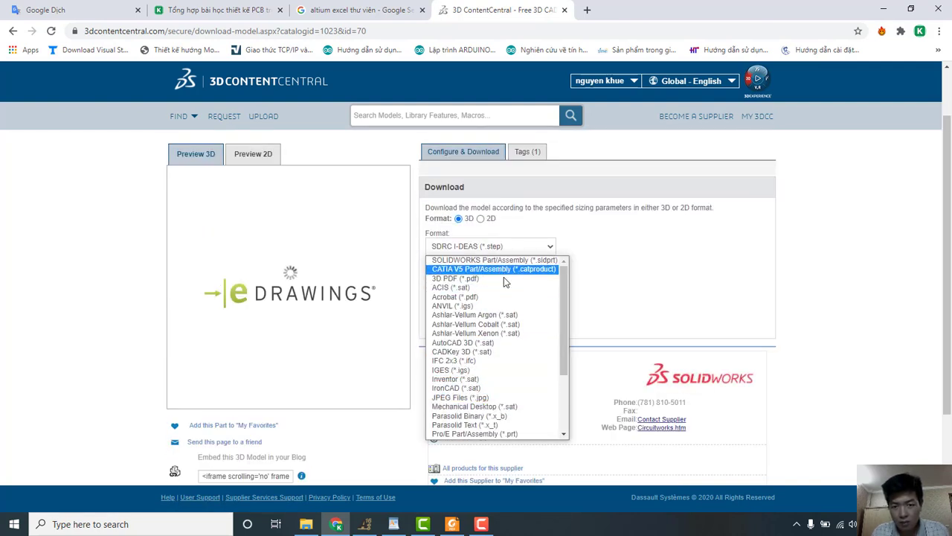
pyautogui.scroll(-3, 513, 368)
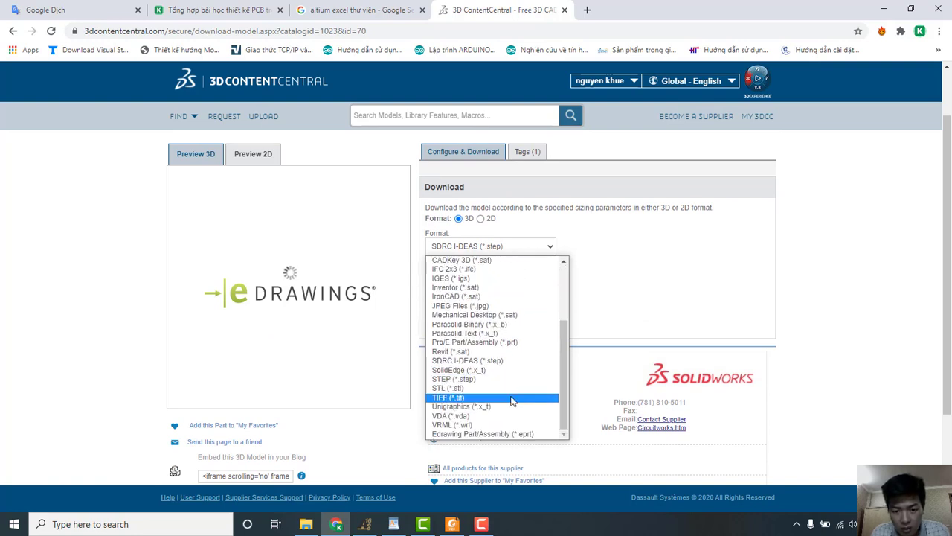
pyautogui.click(554, 360)
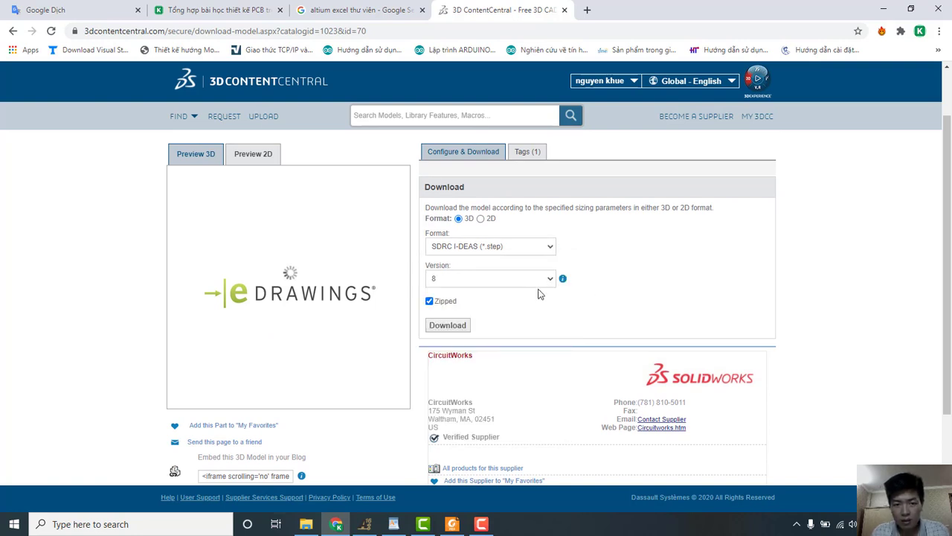
# Download the zipped SO-16 model and show CircuitWorks-SO-16.zip in its folder.
pyautogui.click(450, 328)
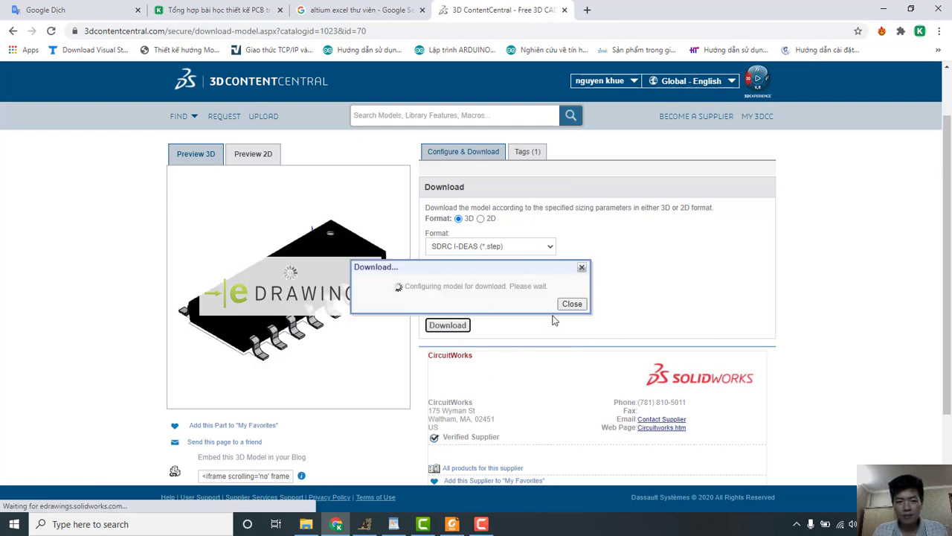
pyautogui.click(488, 312)
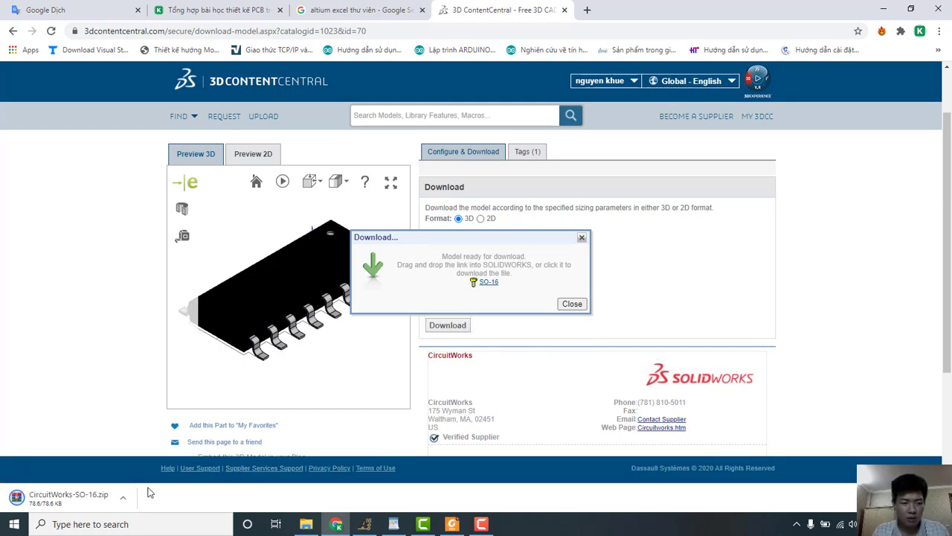
pyautogui.click(121, 497)
pyautogui.click(131, 456)
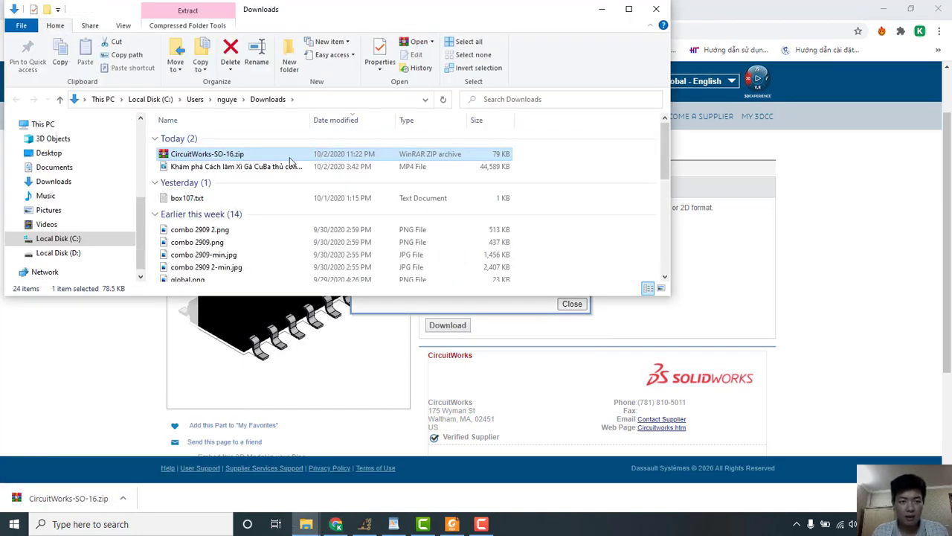
# Extract CircuitWorks-SO-16.zip into the Downloads folder and select the extracted CircuitWorks-SO-16.STEP file.
pyautogui.rightClick(283, 159)
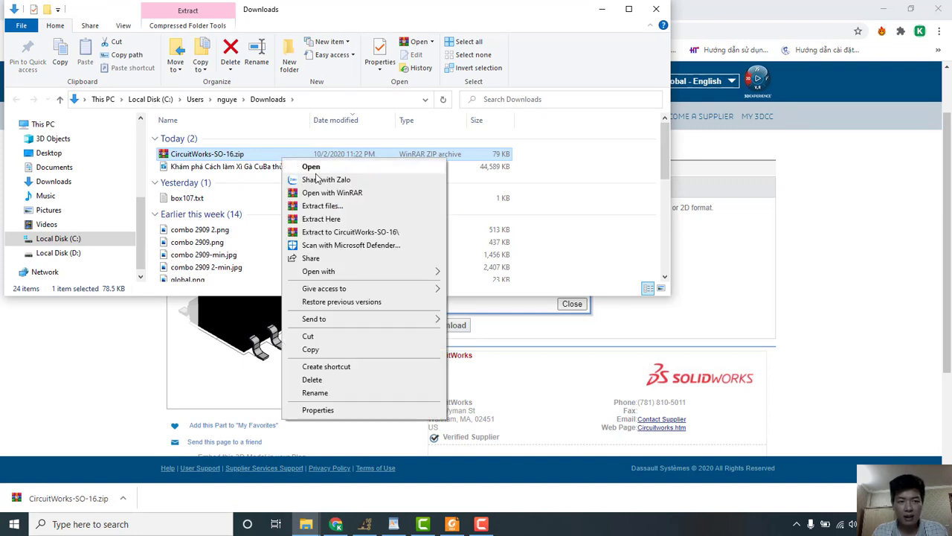
pyautogui.click(322, 217)
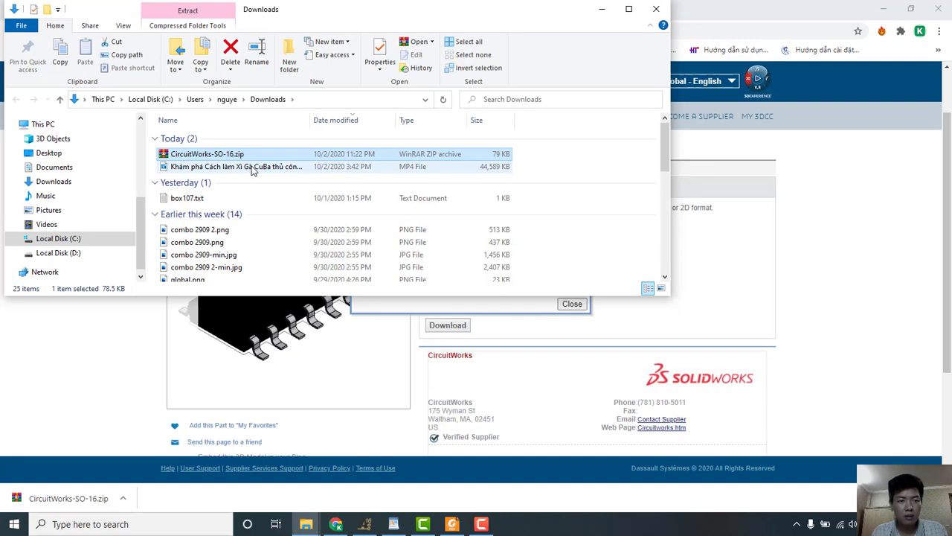
pyautogui.scroll(-5, 264, 165)
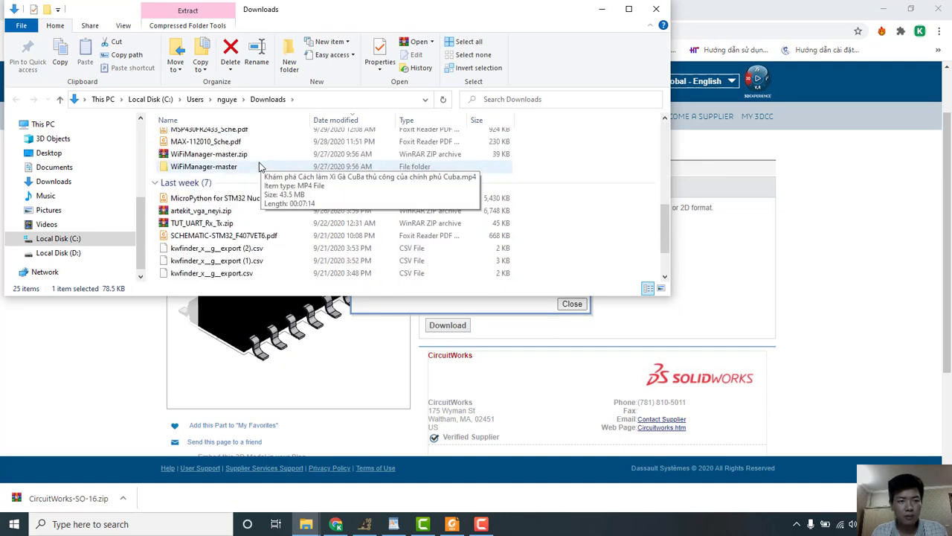
pyautogui.click(245, 272)
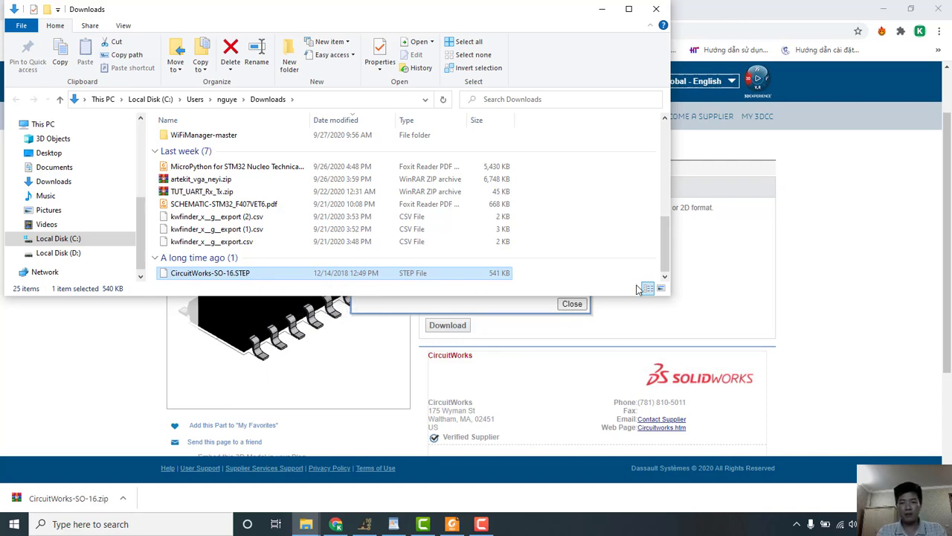
# Switch to Altium Designer, delete the extruded 3D body on Mechanical 13 from the SOP16 footprint, and check the footprint in 3D.
pyautogui.click(365, 523)
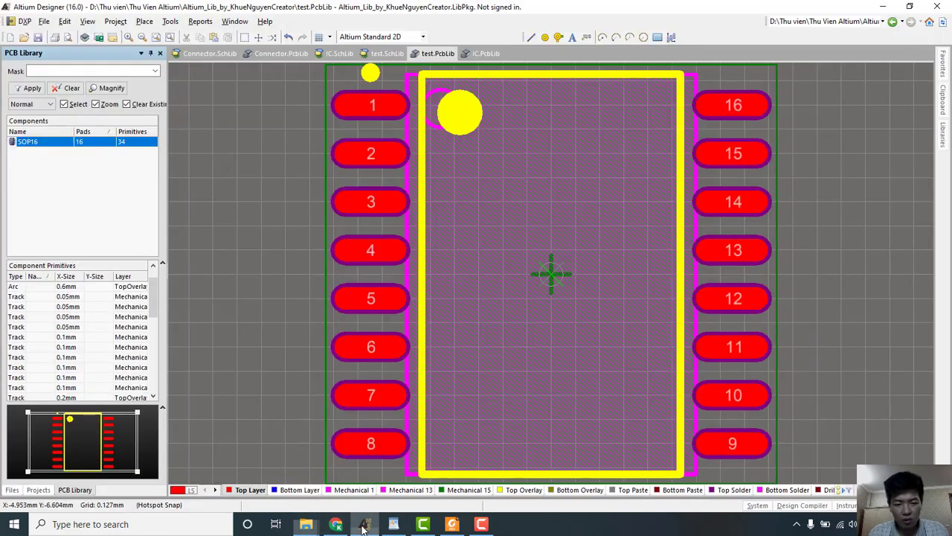
pyautogui.click(409, 490)
pyautogui.keyDown('ctrl'); pyautogui.scroll(-3, 538, 324); pyautogui.keyUp('ctrl')
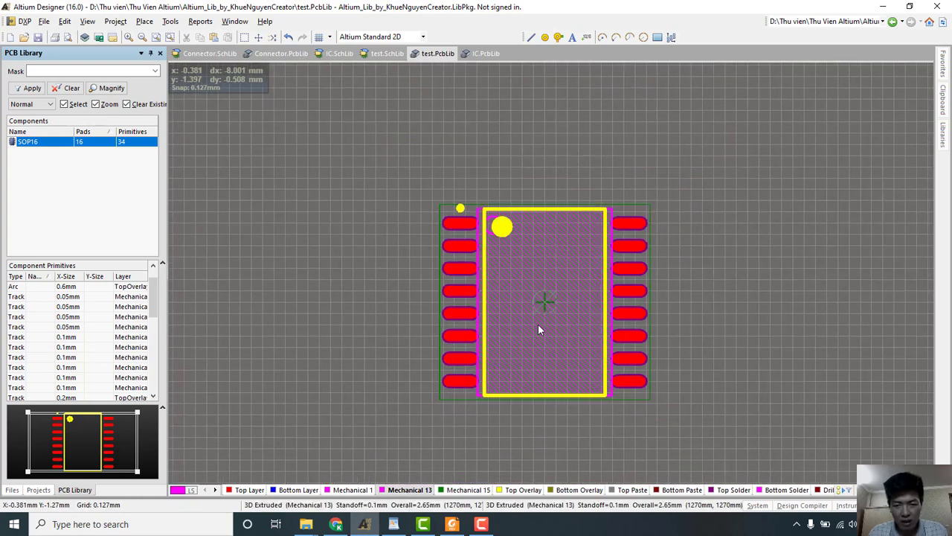
pyautogui.click(551, 305)
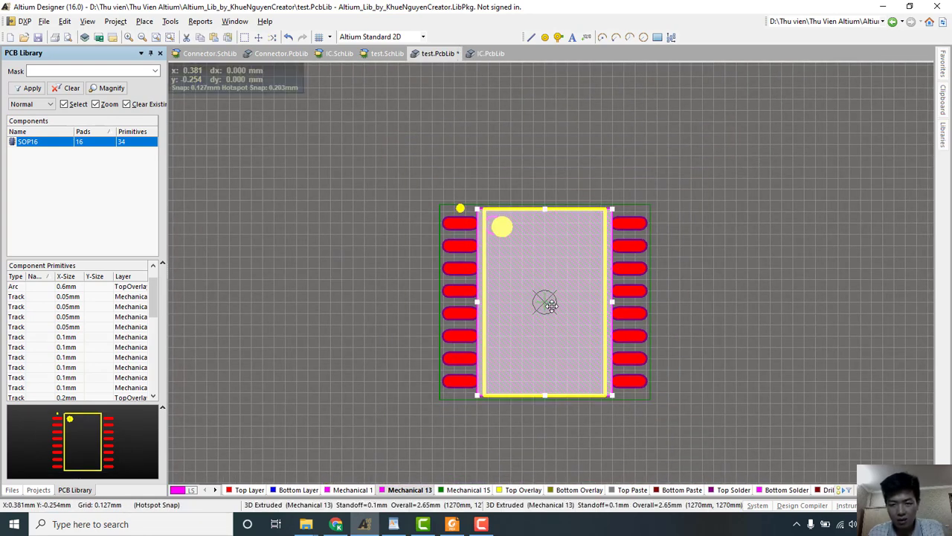
pyautogui.press('Delete')
pyautogui.press('3')
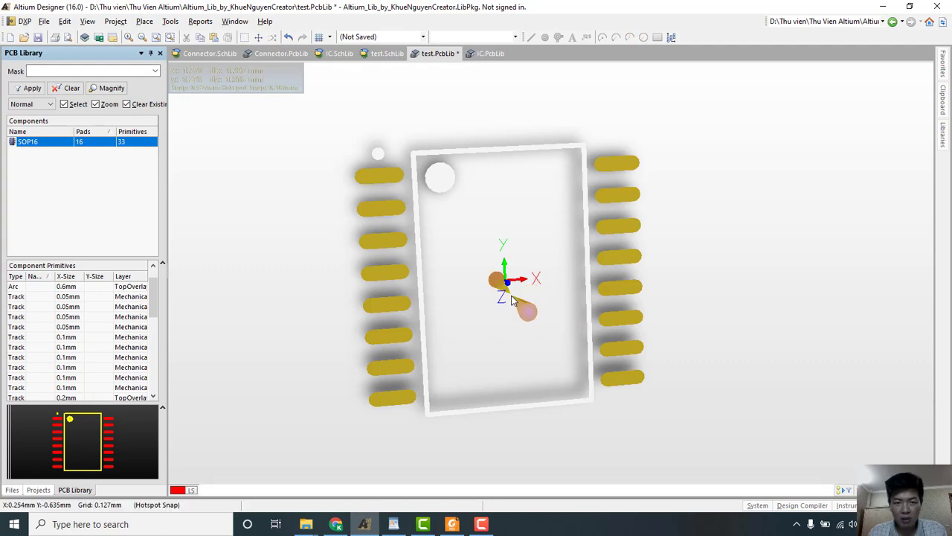
pyautogui.press('2')
# Start a new 3D body of type Generic 3D Model with its body side set to Top Side.
pyautogui.click(143, 21)
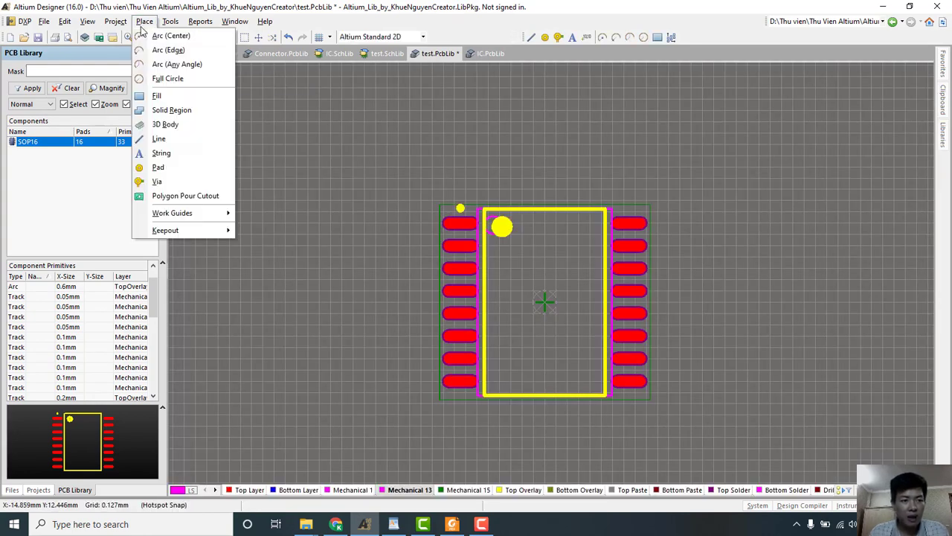
pyautogui.click(185, 124)
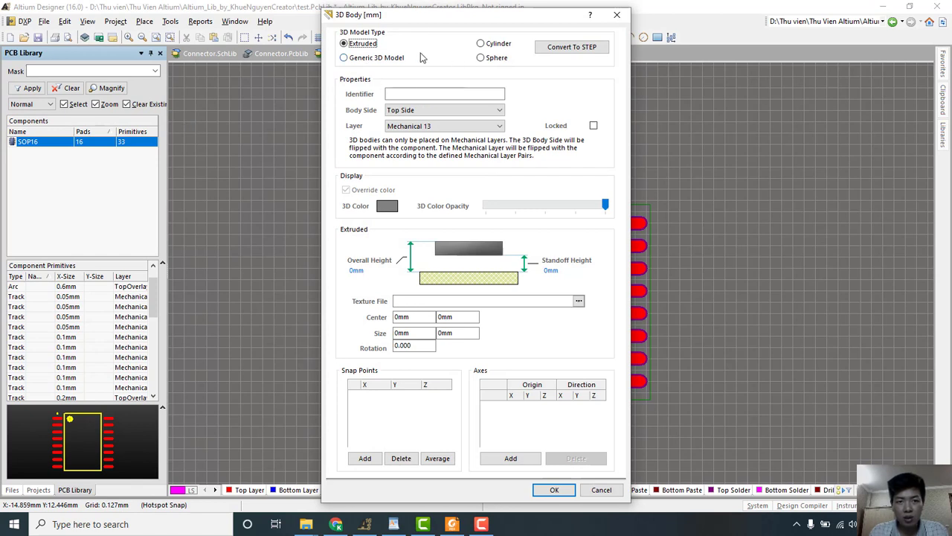
pyautogui.click(376, 58)
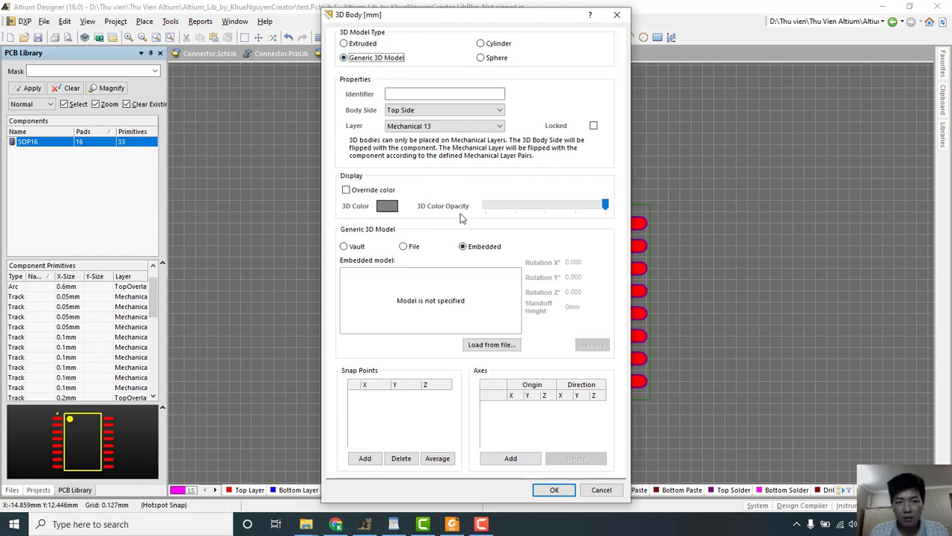
pyautogui.click(419, 110)
pyautogui.click(419, 118)
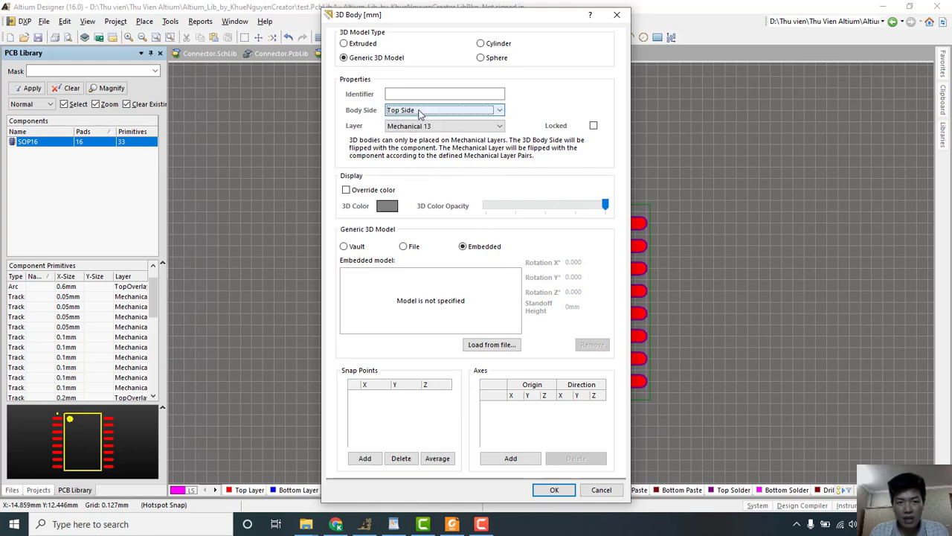
# Embed CircuitWorks-SO-16.STEP from the Downloads folder as the 3D body's model and accept the body settings.
pyautogui.click(482, 345)
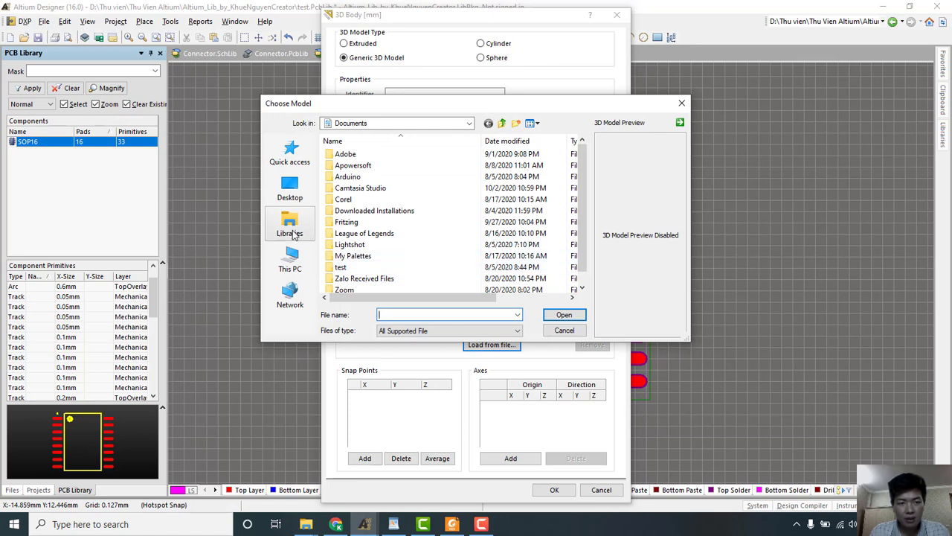
pyautogui.click(289, 264)
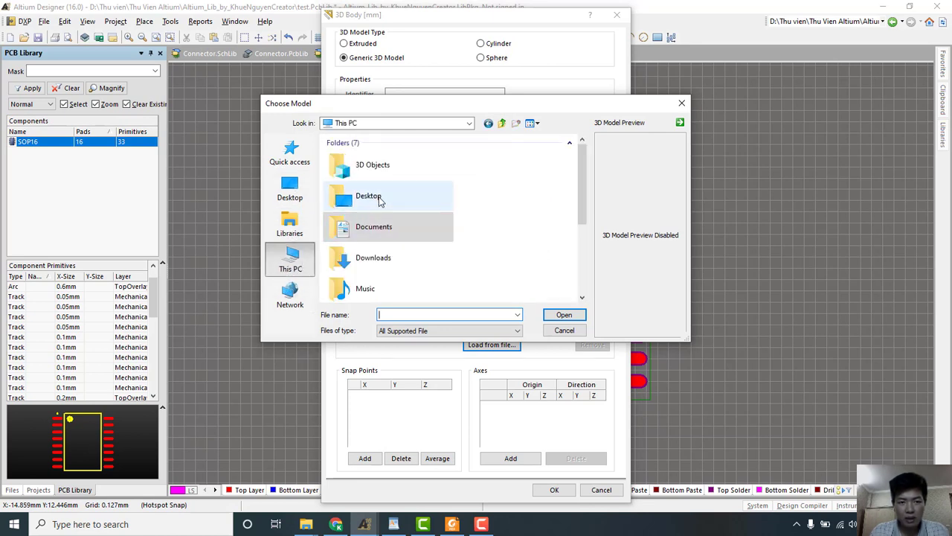
pyautogui.doubleClick(364, 258)
pyautogui.doubleClick(406, 194)
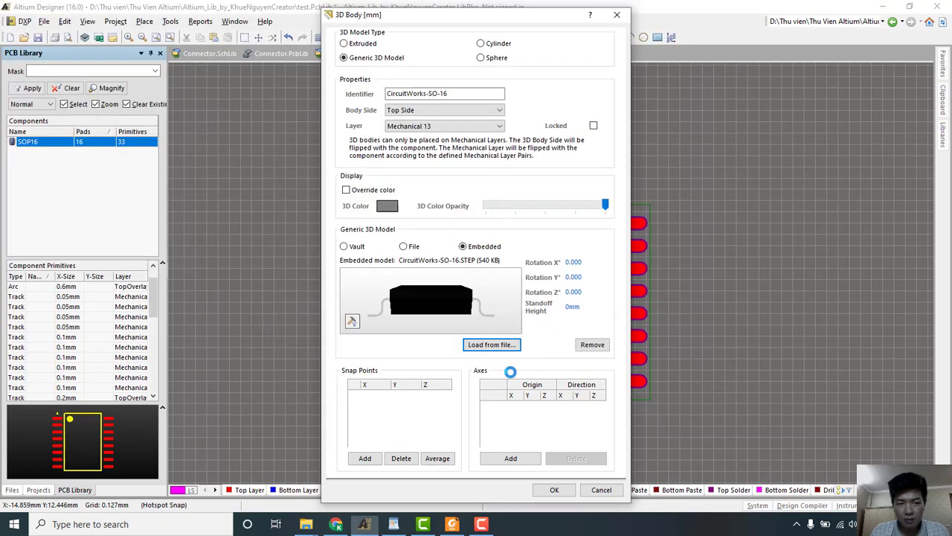
pyautogui.click(554, 490)
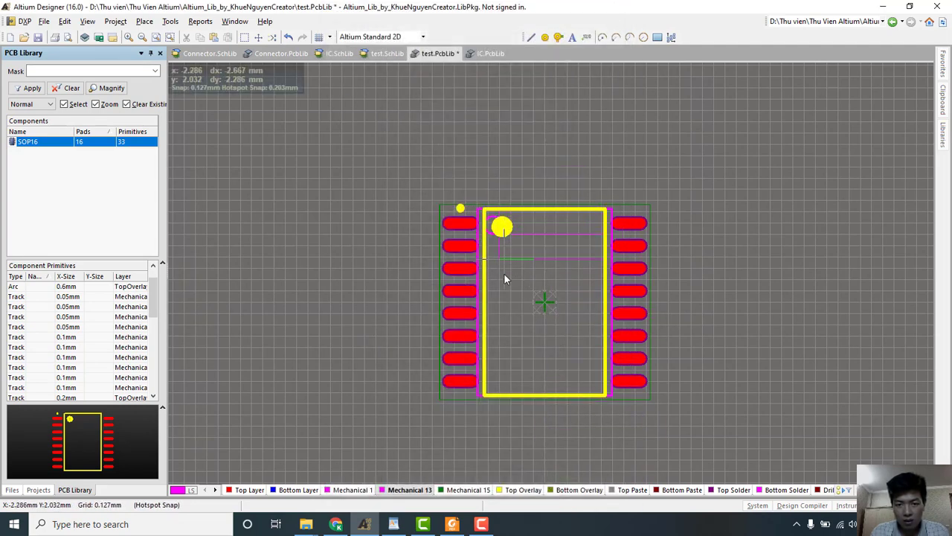
# Place the SO-16 body just above the SOP16 footprint outline and inspect its orientation in 3D.
pyautogui.click(501, 201)
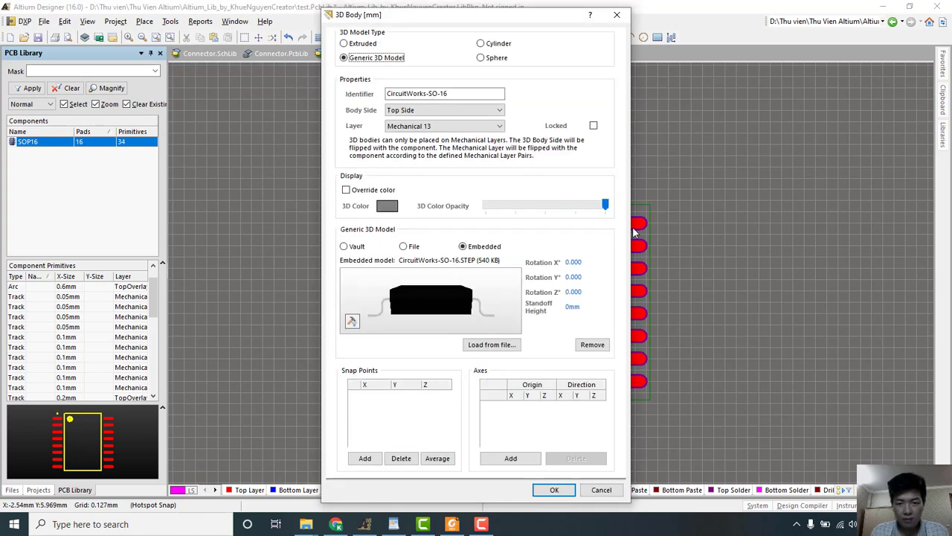
pyautogui.press('Escape')
pyautogui.press('3')
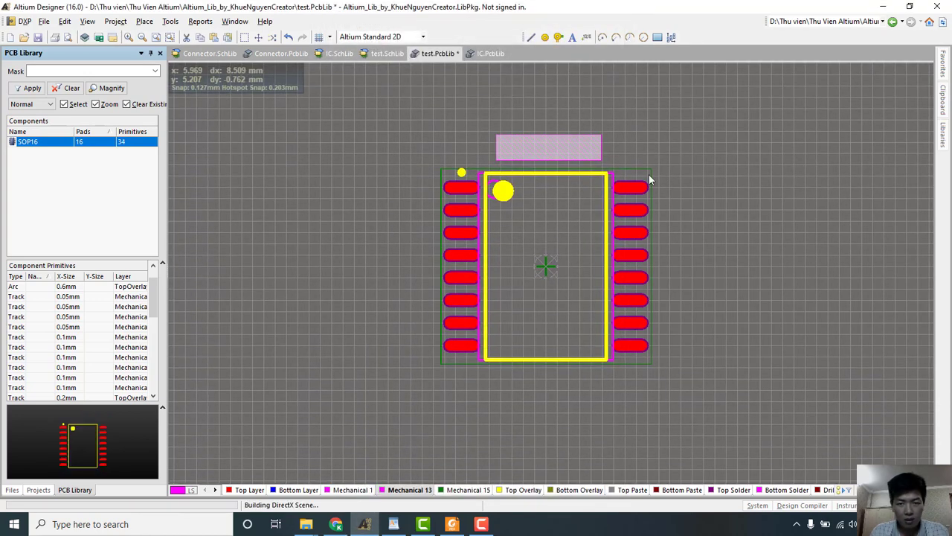
pyautogui.keyDown('shift'); pyautogui.moveTo(551, 198); pyautogui.dragTo(648, 94, button='right'); pyautogui.keyUp('shift')
pyautogui.keyDown('shift'); pyautogui.moveTo(627, 193); pyautogui.dragTo(516, 276, button='right'); pyautogui.keyUp('shift')
pyautogui.press('2')
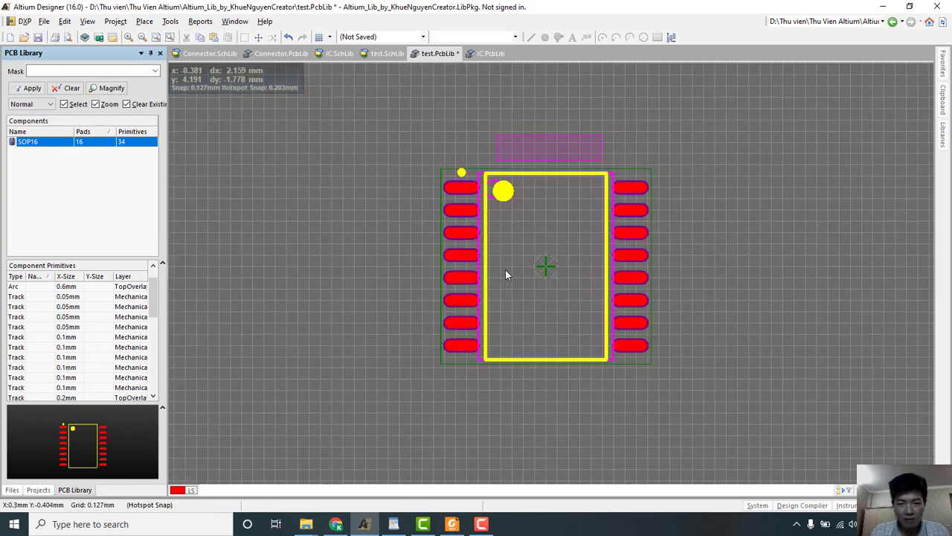
# Try a Y rotation of 90° on the CircuitWorks-SO-16 body and check the orientation in 3D.
pyautogui.doubleClick(563, 148)
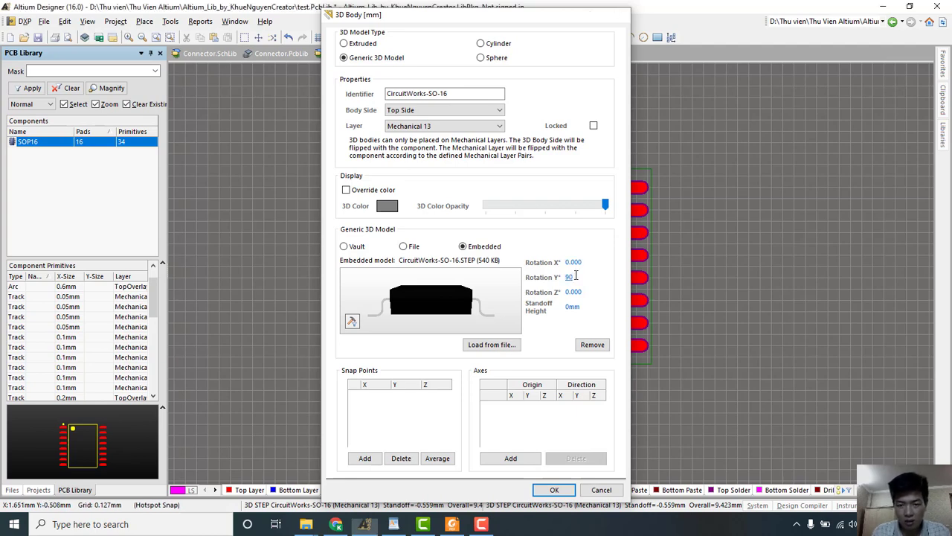
pyautogui.press('Return')
pyautogui.scroll(3, 604, 184)
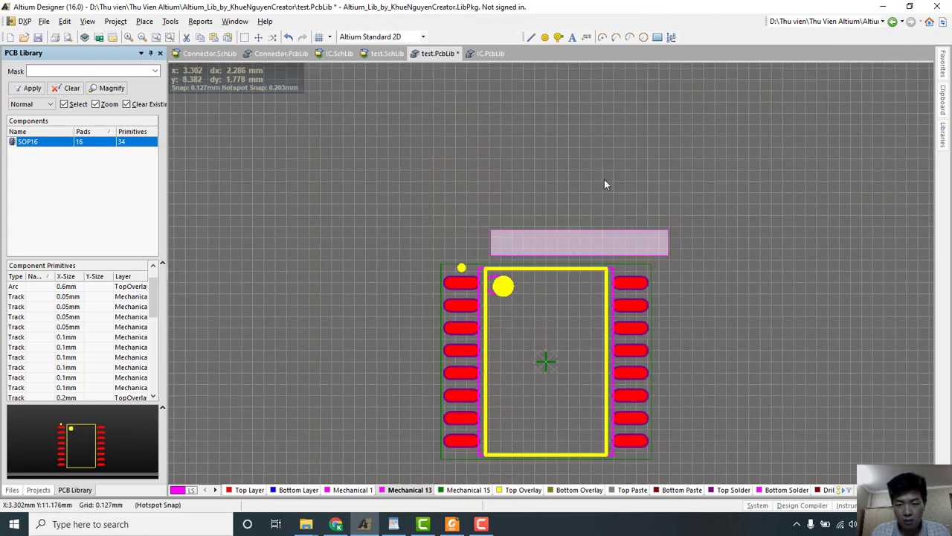
pyautogui.press('3')
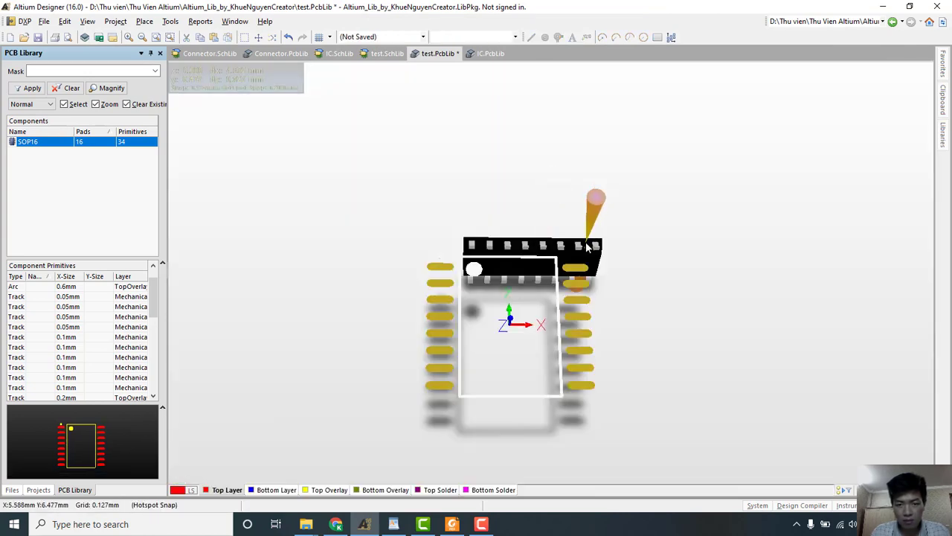
pyautogui.press('2')
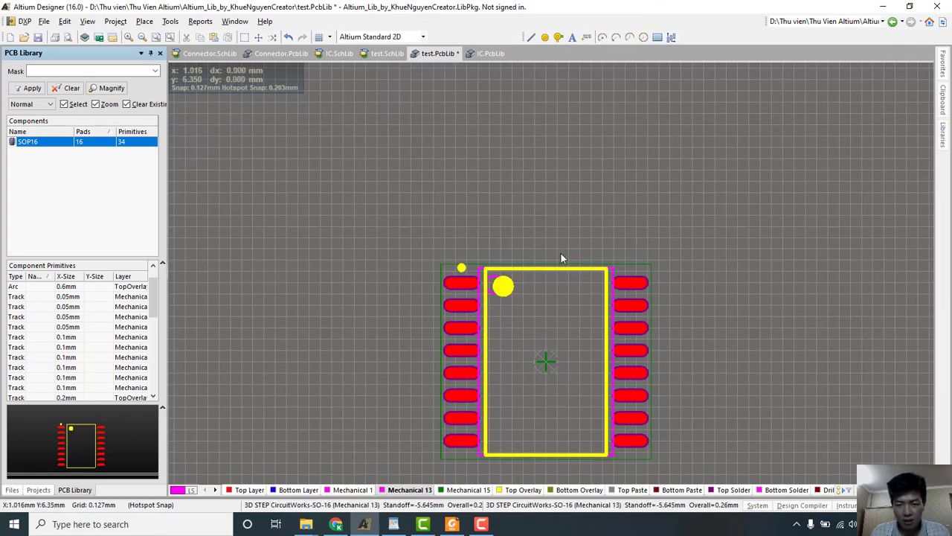
# Reset the CircuitWorks-SO-16 body's Y rotation to 0 and change its X rotation so it lies flat over the footprint.
pyautogui.doubleClick(563, 251)
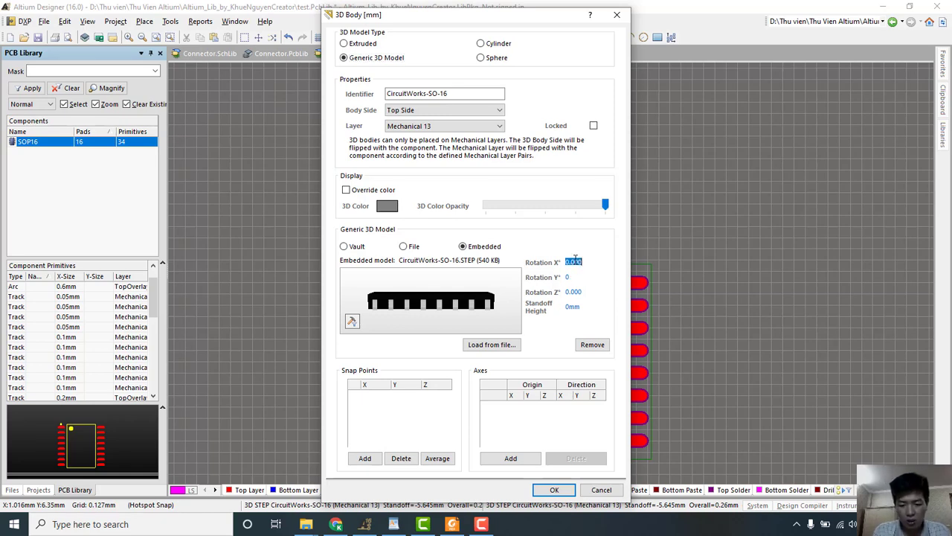
pyautogui.press('Return')
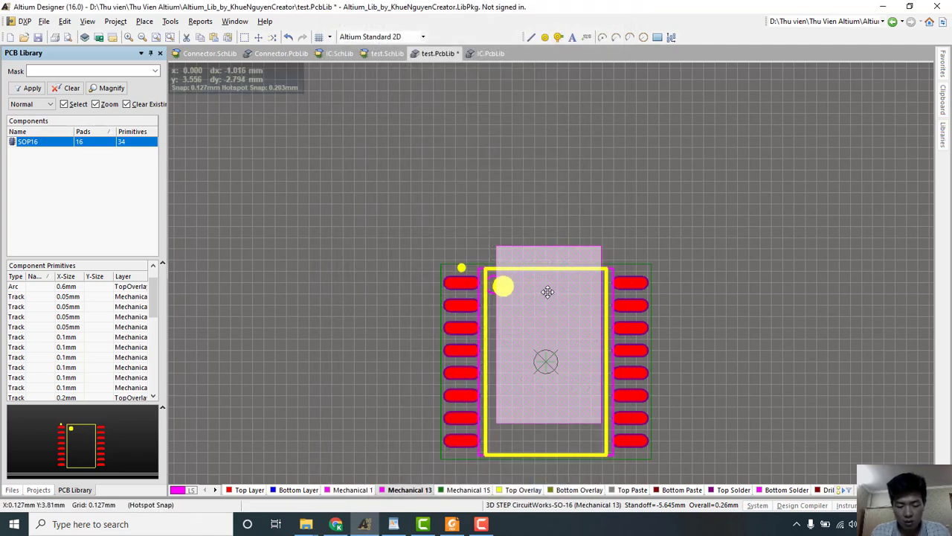
# Move the CircuitWorks-SO-16 body down so it sits inside the SOP16 outline, and switch to the 3D view.
pyautogui.press('3')
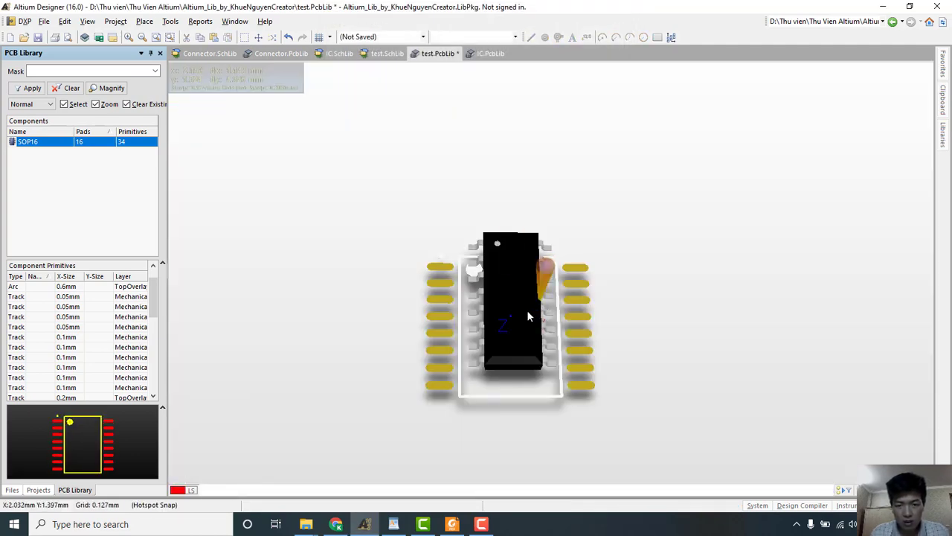
pyautogui.press('2')
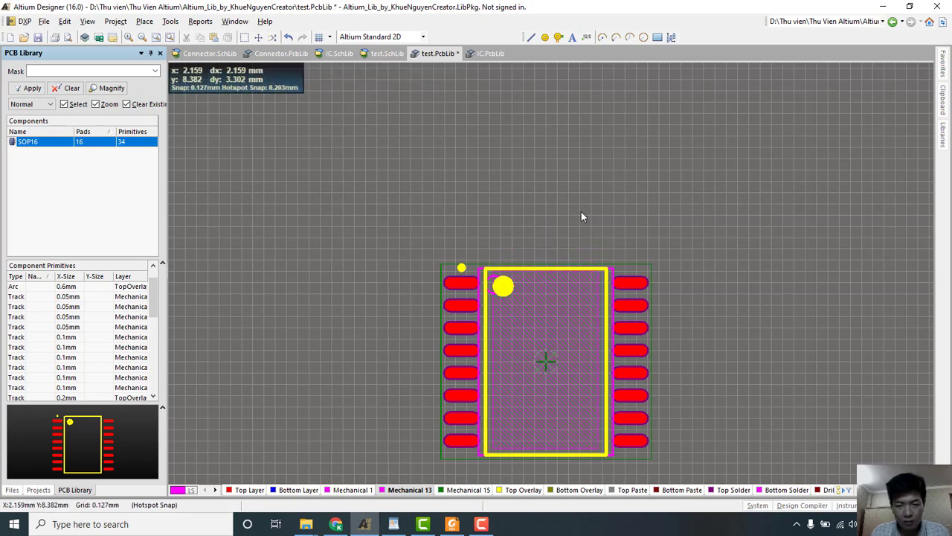
pyautogui.press('3')
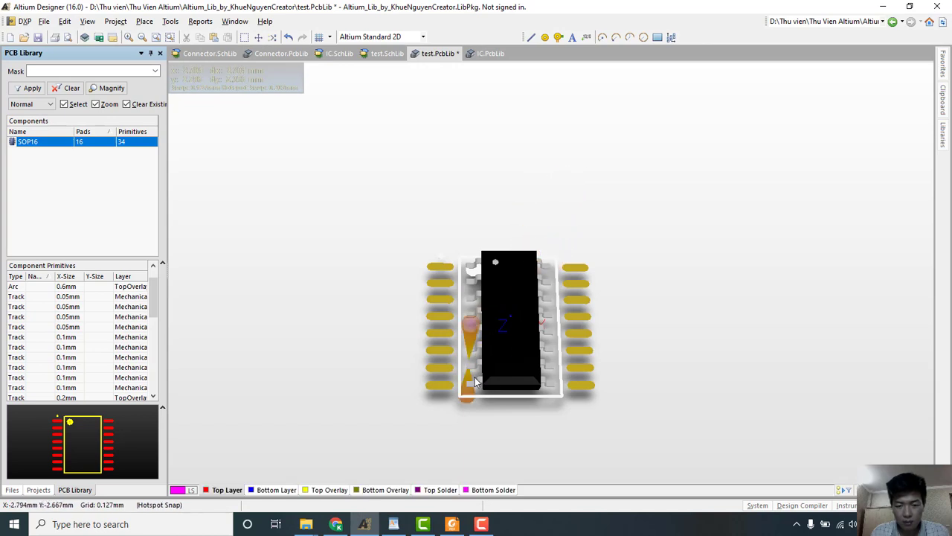
# Inspect from several angles in 3D how the CircuitWorks-SO-16 body's leads line up with the SOP16 footprint's pads.
pyautogui.keyDown('shift'); pyautogui.moveTo(490, 371); pyautogui.dragTo(541, 399, button='right'); pyautogui.keyUp('shift')
pyautogui.keyDown('shift'); pyautogui.moveTo(614, 317); pyautogui.dragTo(606, 246, button='right'); pyautogui.keyUp('shift')
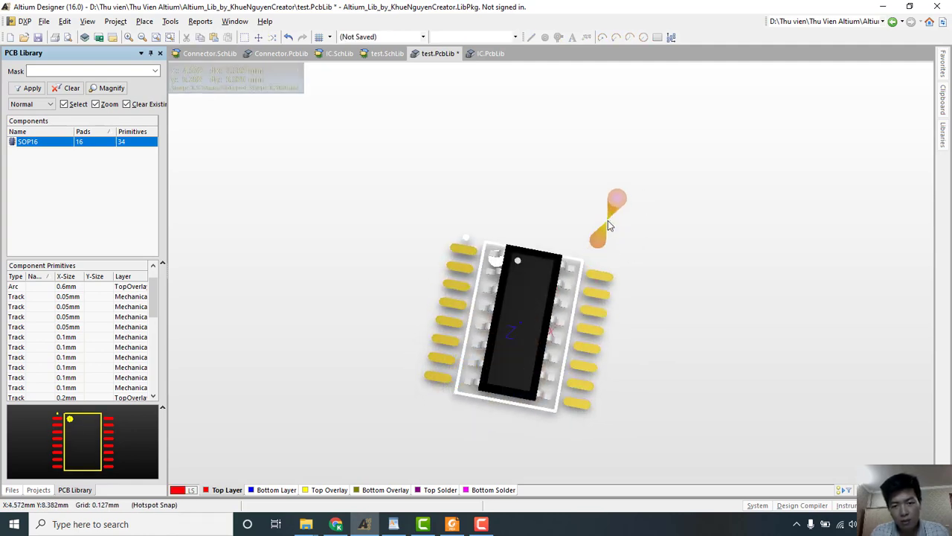
pyautogui.keyDown('shift'); pyautogui.moveTo(542, 287); pyautogui.dragTo(515, 248, button='right'); pyautogui.keyUp('shift')
pyautogui.keyDown('ctrl'); pyautogui.scroll(5, 538, 318); pyautogui.keyUp('ctrl')
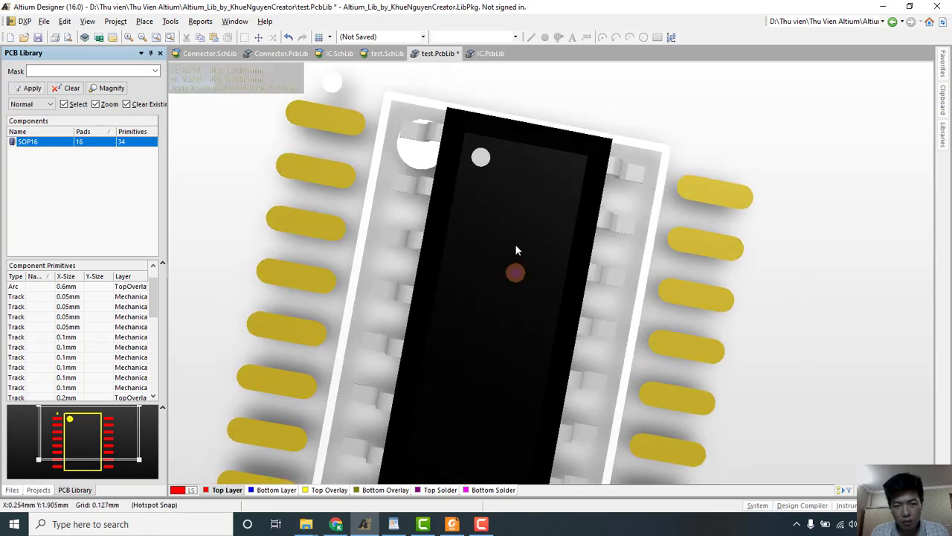
pyautogui.keyDown('ctrl'); pyautogui.scroll(-3, 506, 298); pyautogui.keyUp('ctrl')
pyautogui.keyDown('shift'); pyautogui.moveTo(499, 314); pyautogui.dragTo(565, 283, button='right'); pyautogui.keyUp('shift')
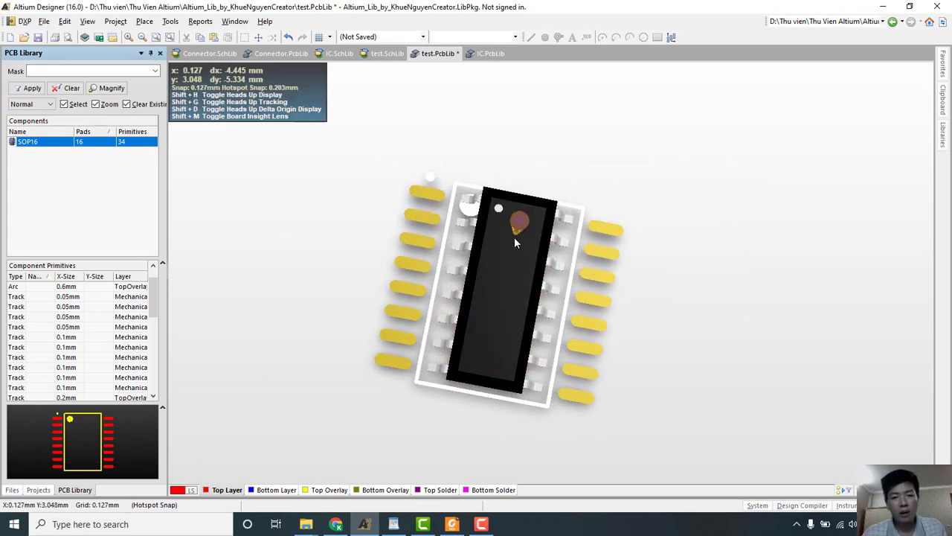
pyautogui.hotkey('alt', 'Tab')
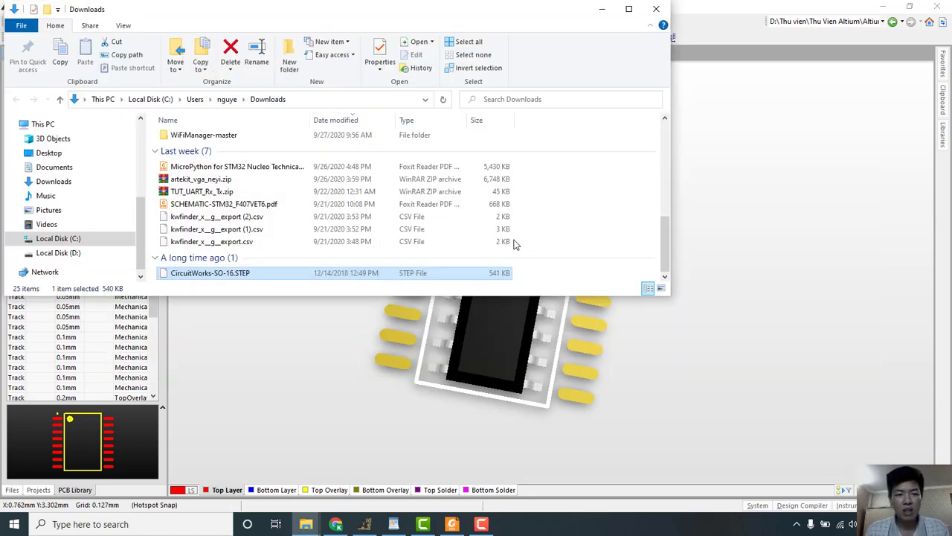
pyautogui.press('alt')
pyautogui.click(628, 9)
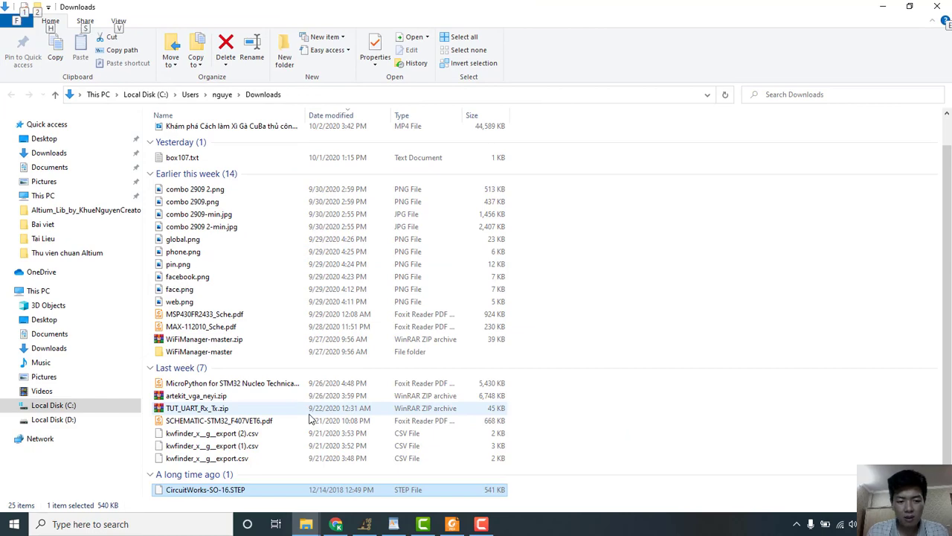
pyautogui.hotkey('alt', 'Tab')
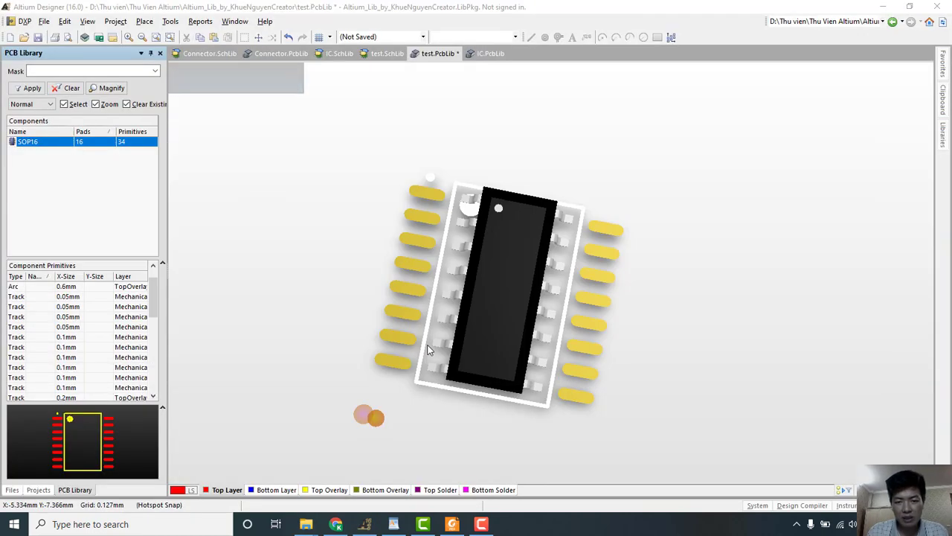
pyautogui.hotkey('alt', 'Tab')
pyautogui.hotkey('alt', 'Tab')
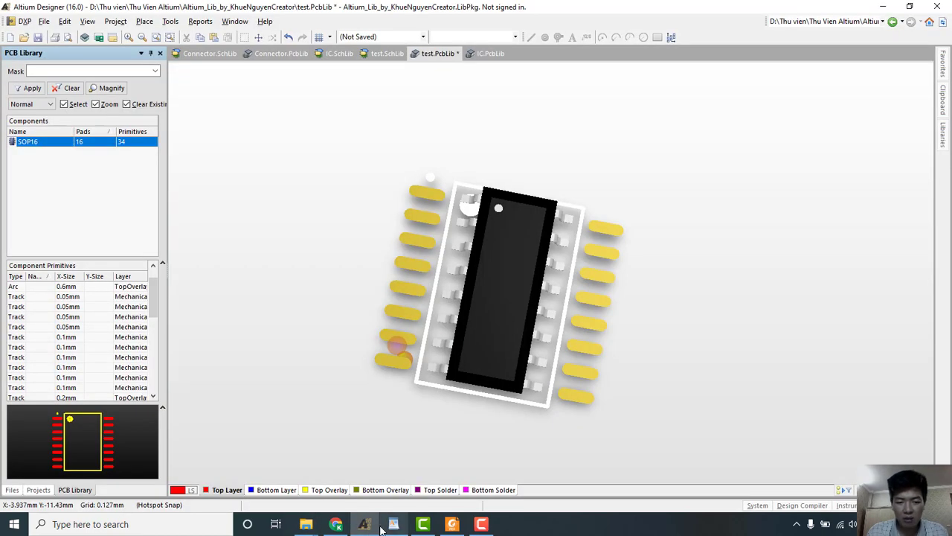
# Switch to 3D ContentCentral in Chrome, search for "sop16" and open the SOP16 model with the 5.3mm body width.
pyautogui.click(335, 524)
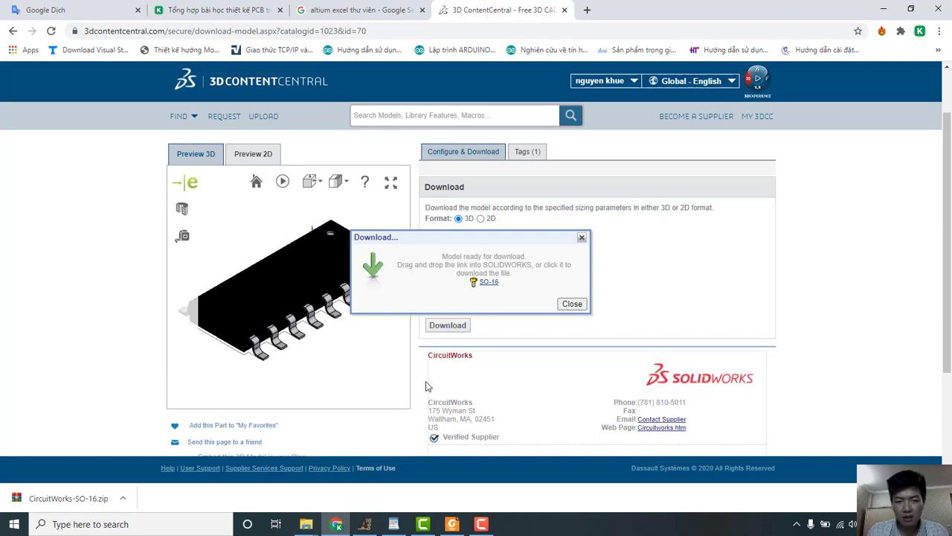
pyautogui.click(572, 304)
pyautogui.scroll(1, 438, 119)
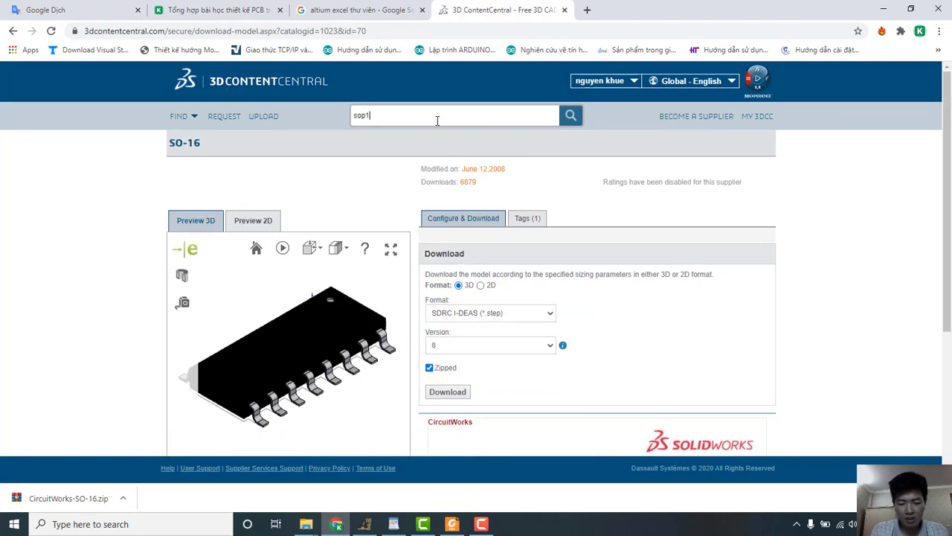
pyautogui.click(437, 121)
pyautogui.press('Return')
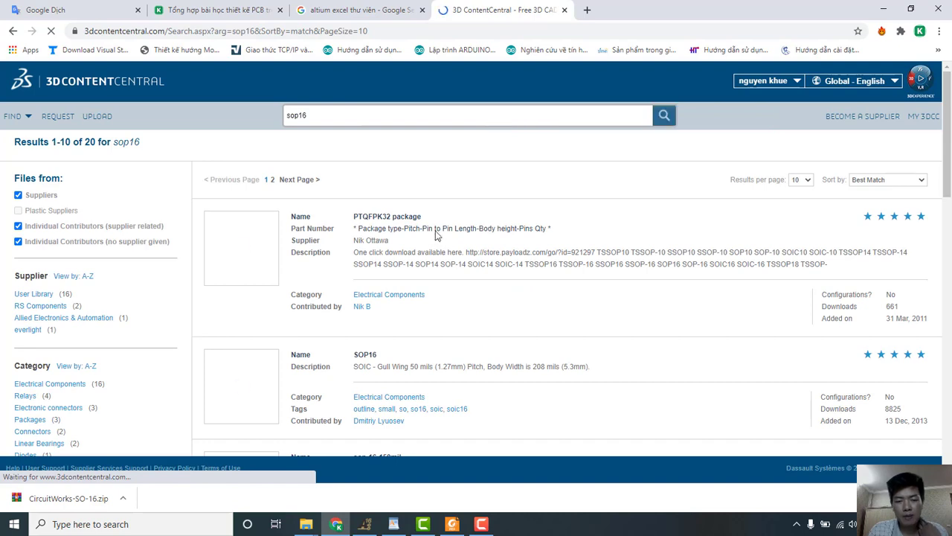
pyautogui.scroll(-3, 378, 218)
pyautogui.scroll(3, 382, 241)
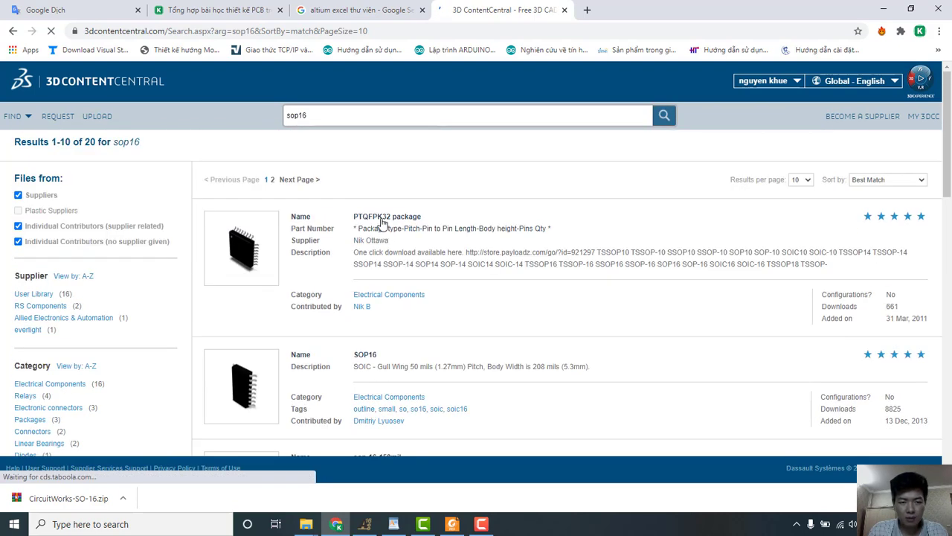
pyautogui.scroll(-2, 377, 288)
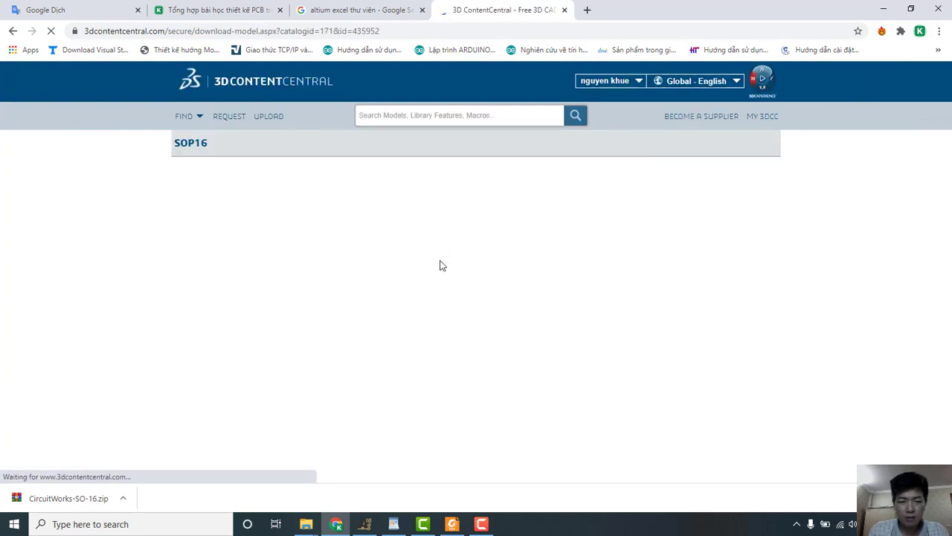
# Download the SOP16_208mil (5.3mm) model in the 3D format SDRC I-DEAS (*.step).
pyautogui.scroll(-3, 508, 283)
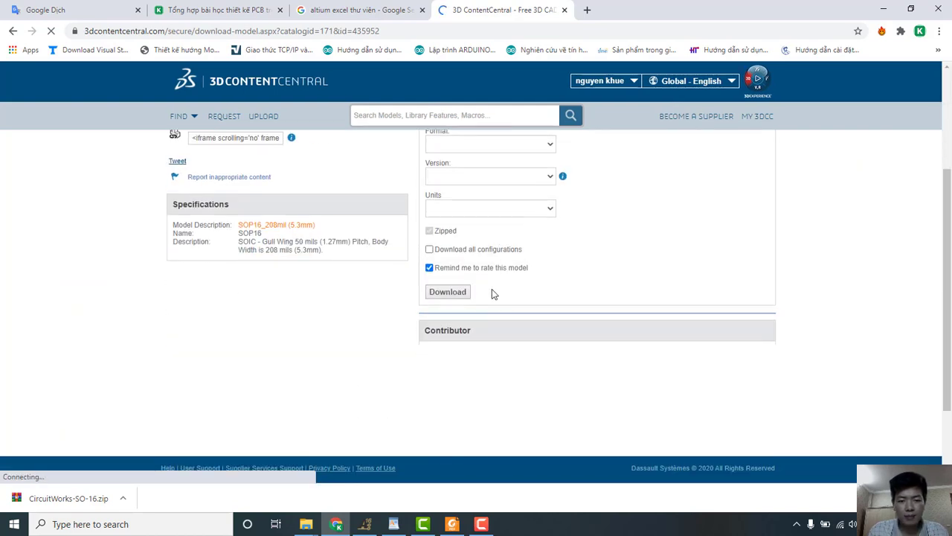
pyautogui.scroll(3, 503, 251)
pyautogui.scroll(-2, 511, 282)
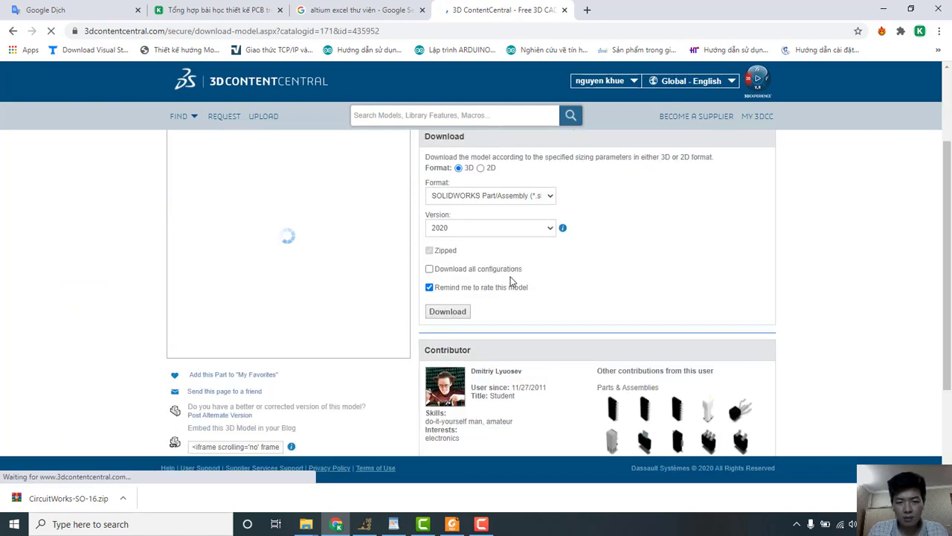
pyautogui.click(485, 196)
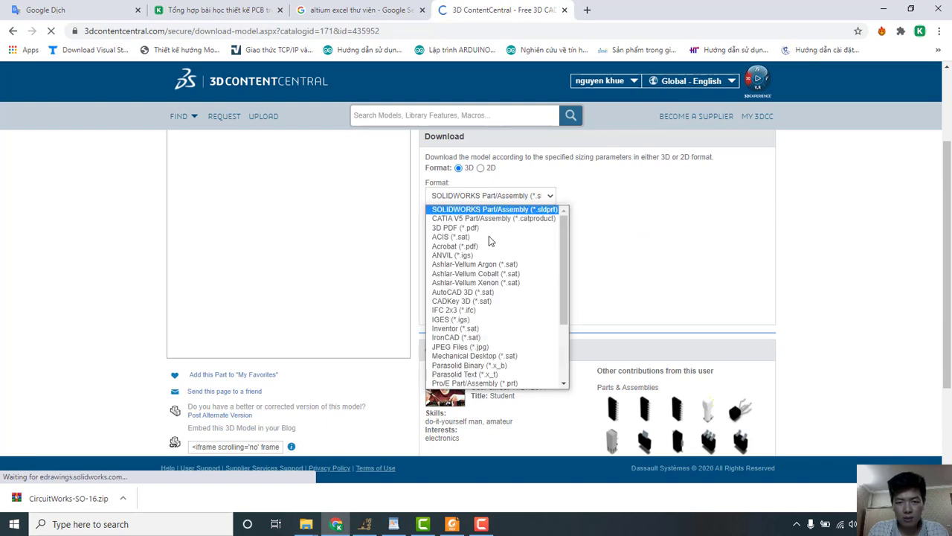
pyautogui.scroll(-3, 491, 304)
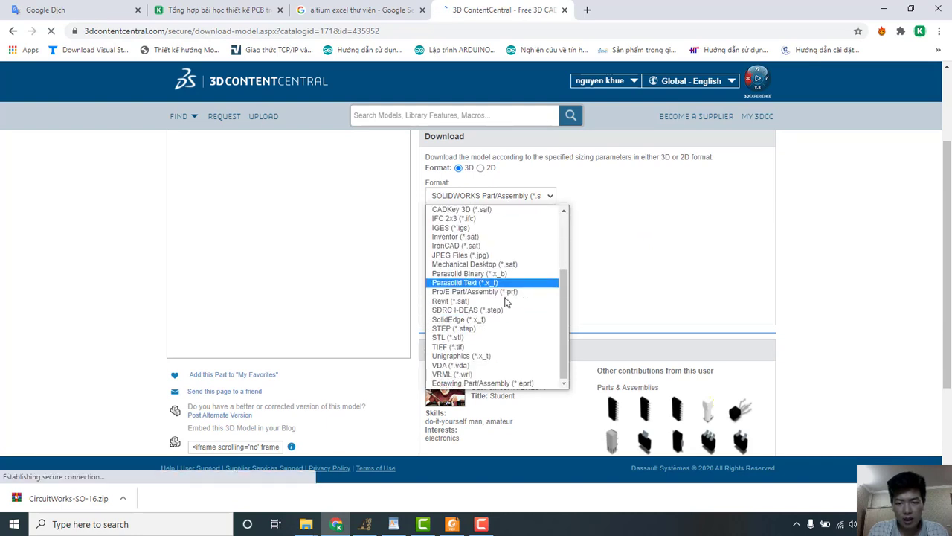
pyautogui.click(495, 310)
pyautogui.click(449, 293)
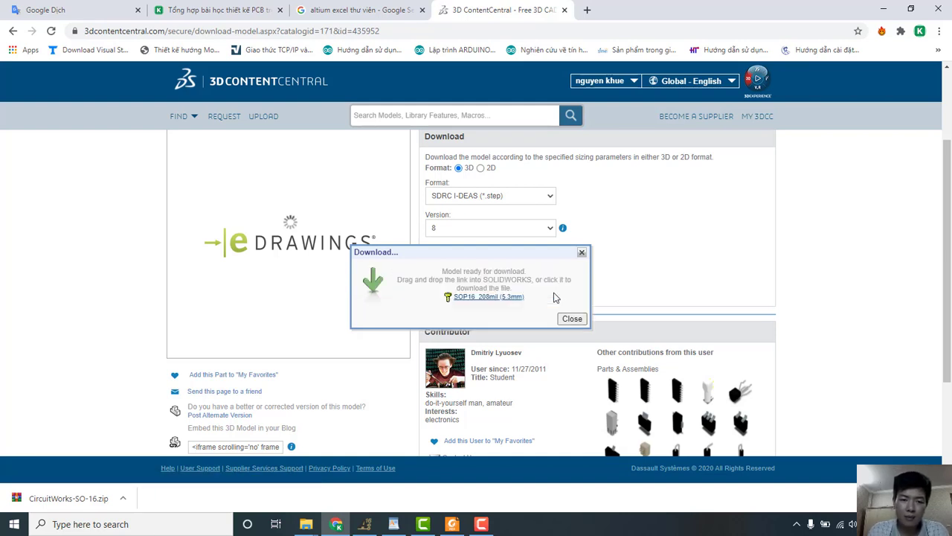
pyautogui.click(505, 303)
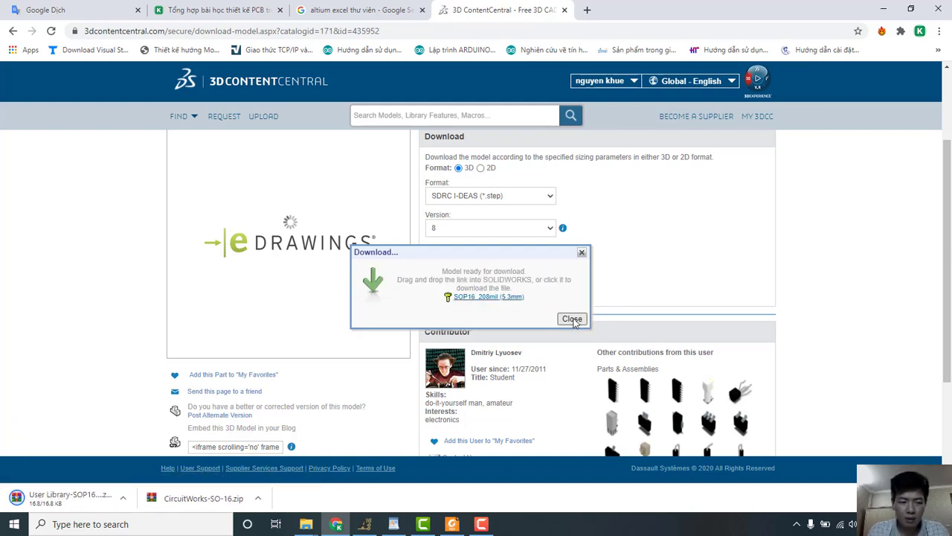
pyautogui.click(571, 320)
# Show the downloaded SOP16 archive in the Downloads folder and extract User Library-SOP16_208mil (5_3mm).STEP from it.
pyautogui.click(124, 497)
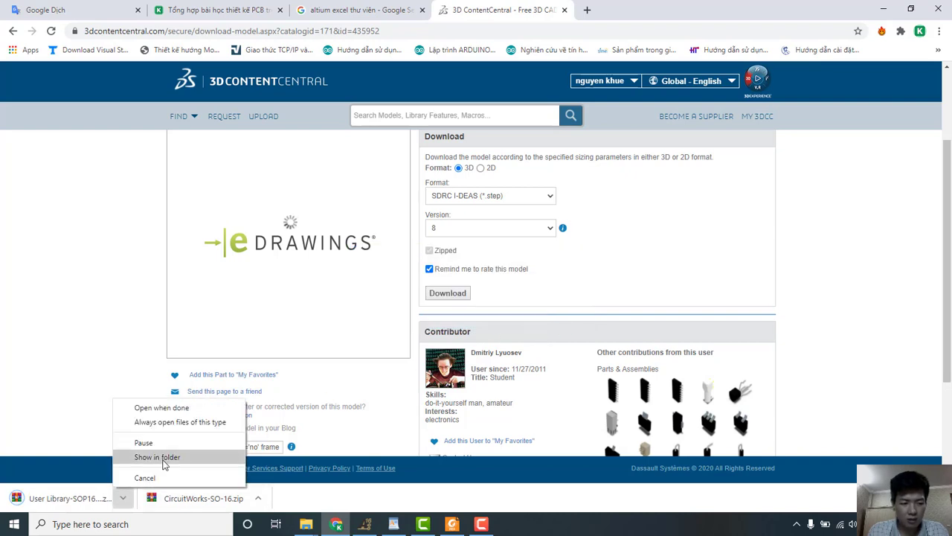
pyautogui.click(160, 455)
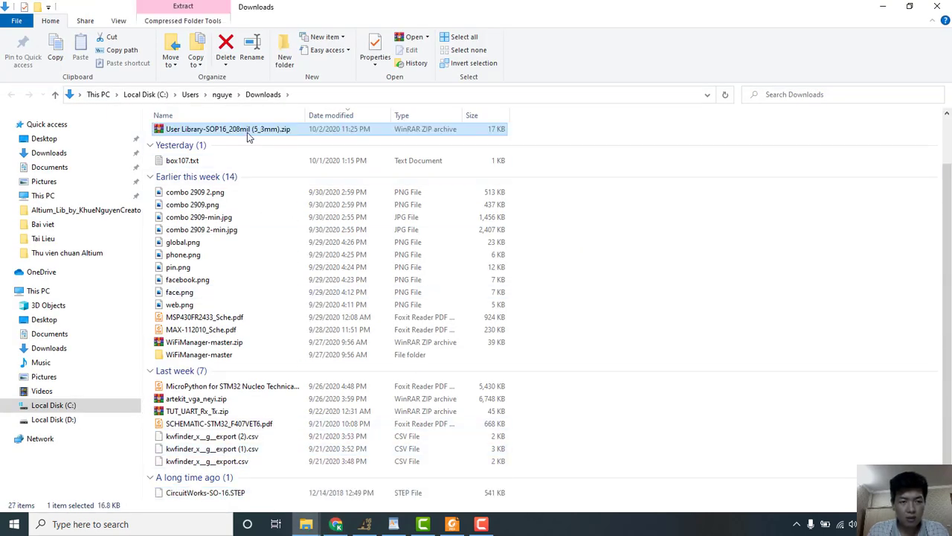
pyautogui.rightClick(247, 131)
pyautogui.click(274, 196)
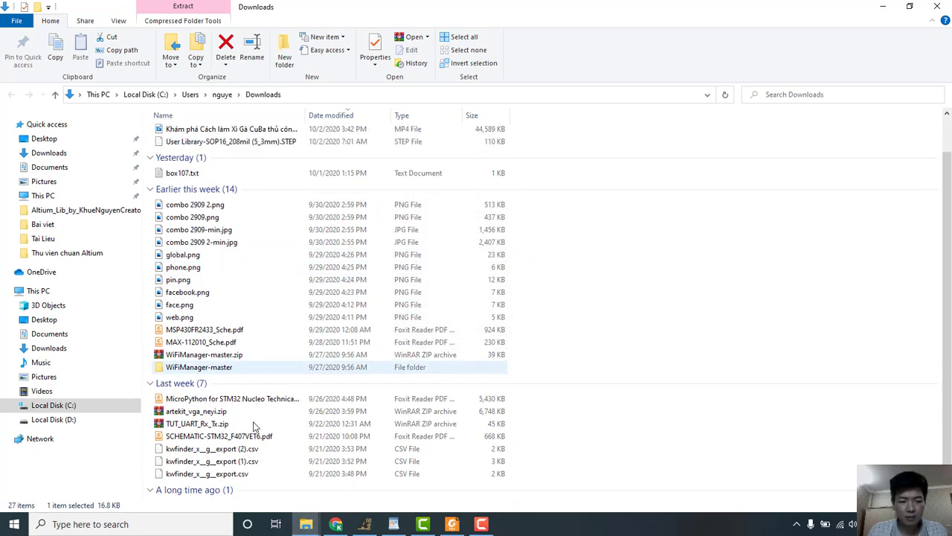
pyautogui.scroll(-1, 236, 484)
pyautogui.scroll(2, 253, 447)
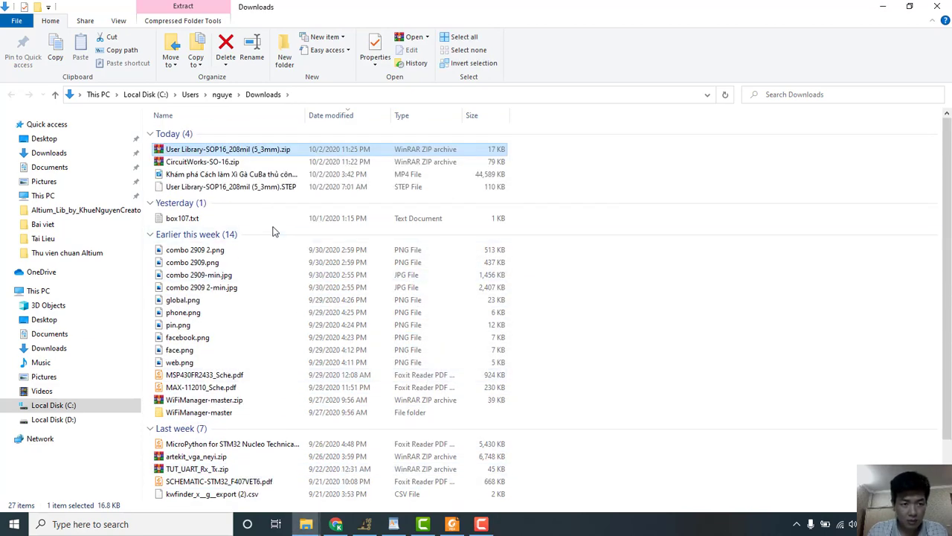
pyautogui.click(255, 188)
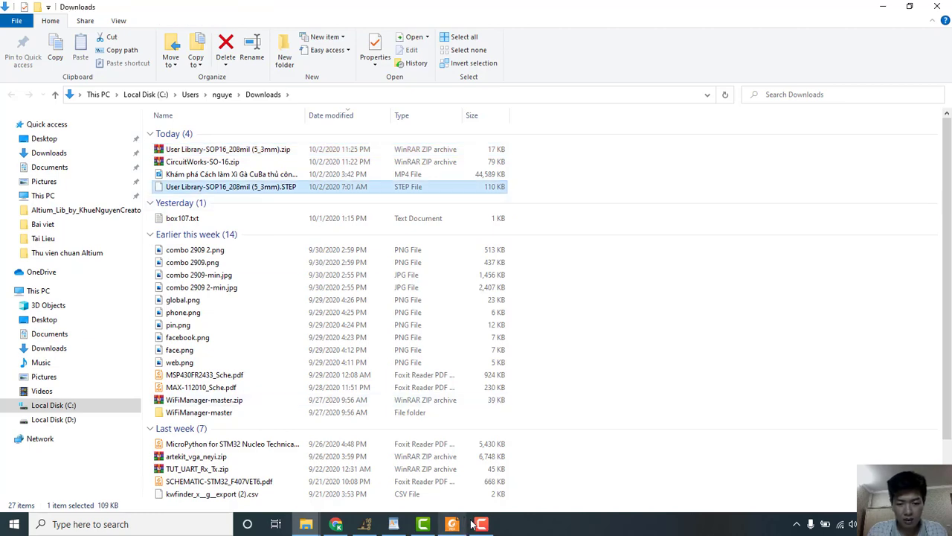
# Back in Altium Designer, delete the CircuitWorks-SO-16 body and create a 3D body embedding User Library-SOP16_208mil (5_3mm).STEP.
pyautogui.click(376, 524)
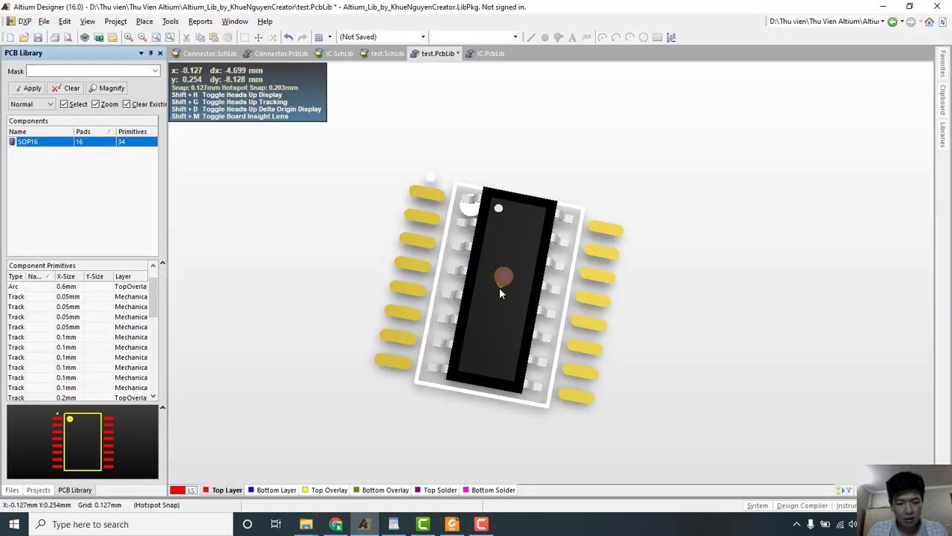
pyautogui.press('2')
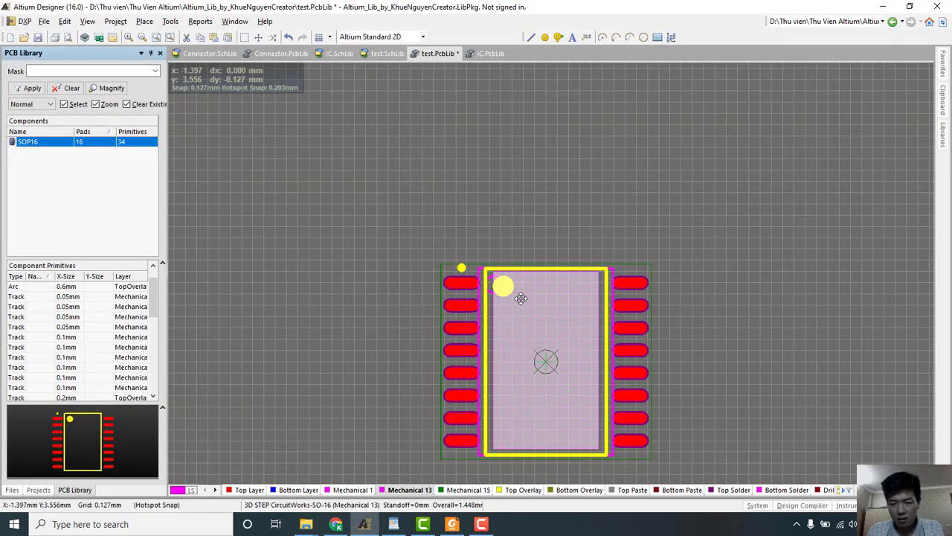
pyautogui.click(144, 21)
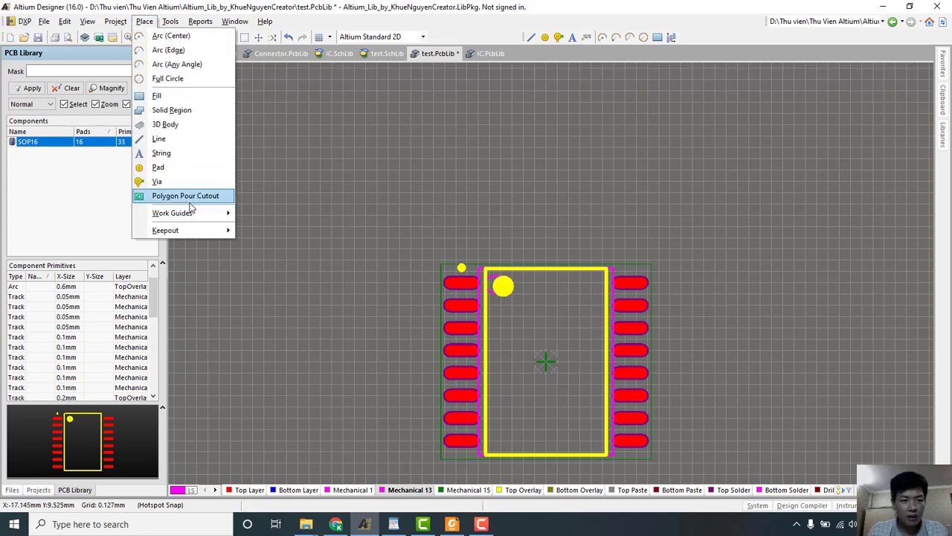
pyautogui.click(184, 124)
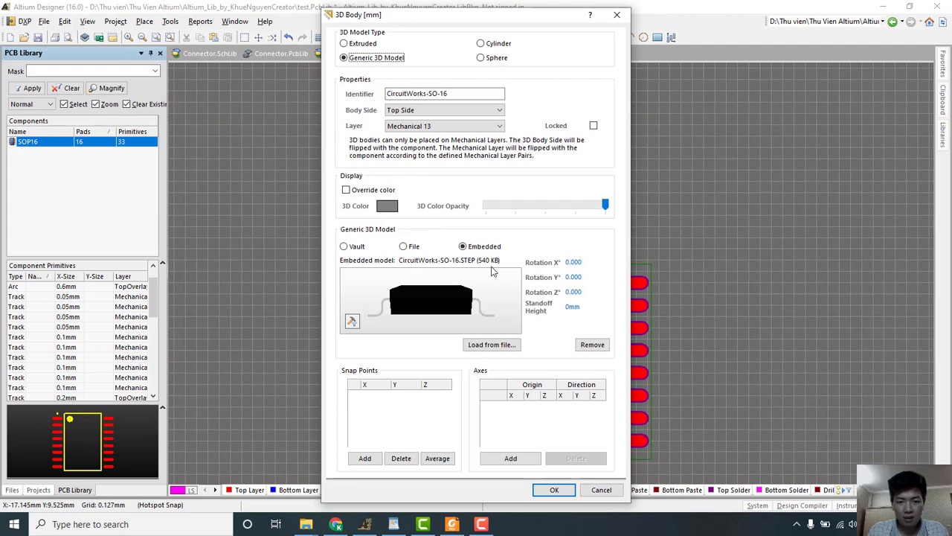
pyautogui.click(491, 344)
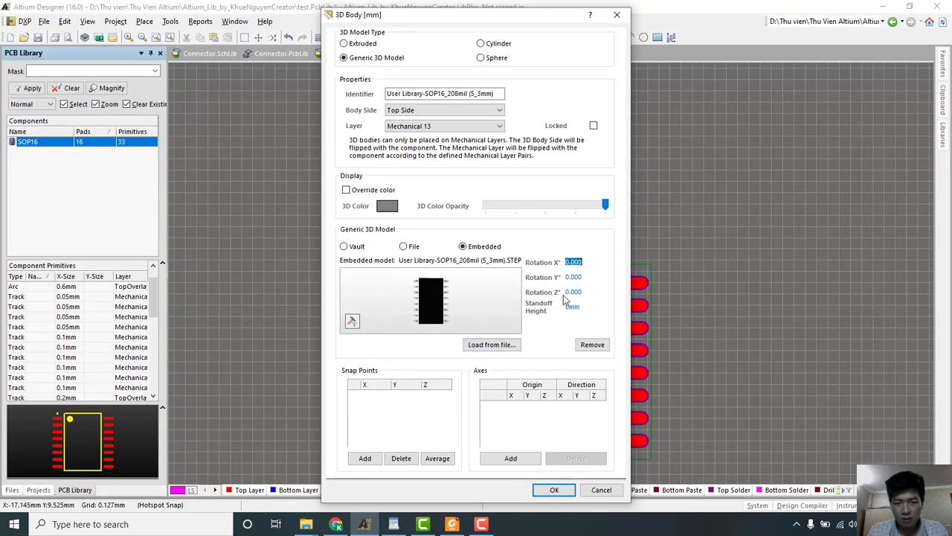
pyautogui.click(554, 490)
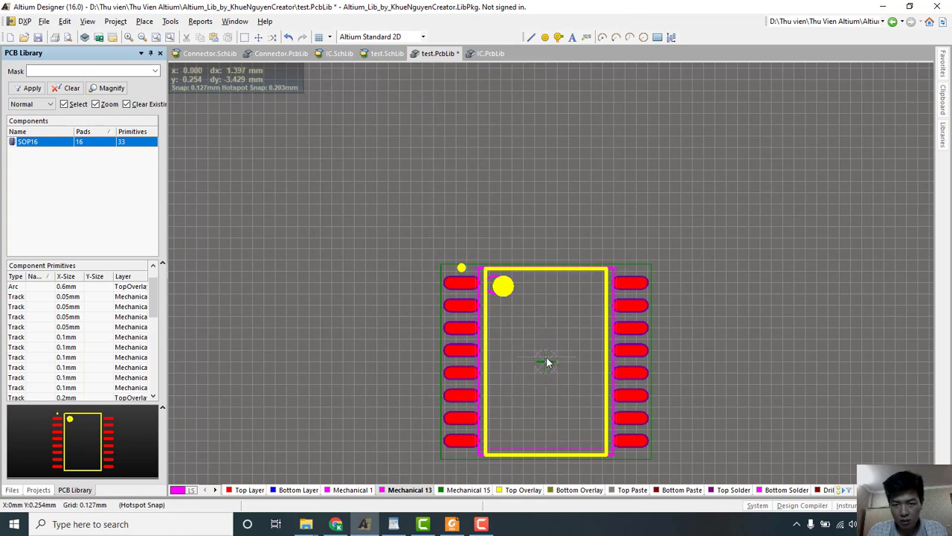
# Place the new SOP16 body at the footprint's origin and end the 3D body placement without adding another.
pyautogui.click(546, 361)
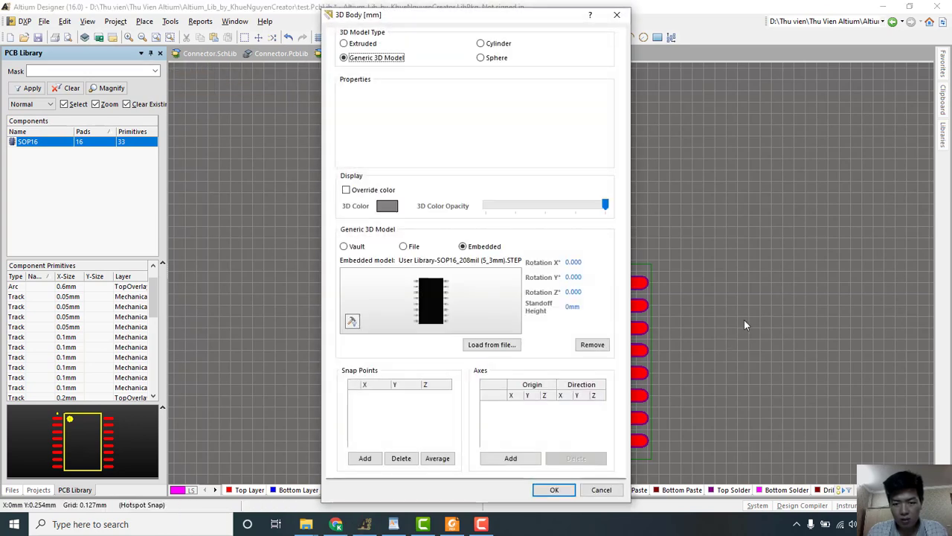
pyautogui.click(591, 489)
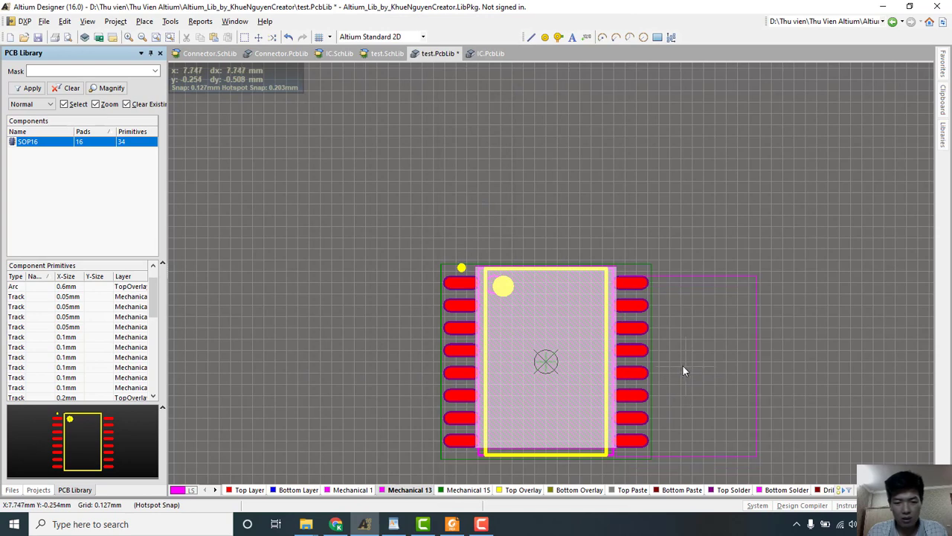
pyautogui.rightClick(732, 276)
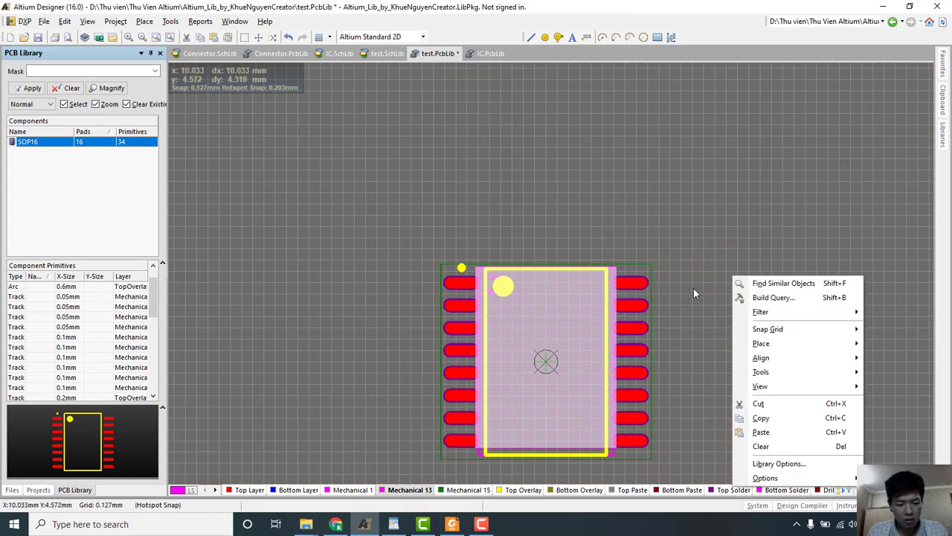
# Inspect how the new SOP16 body sits on its pads in the 3D view.
pyautogui.click(665, 233)
pyautogui.press('3')
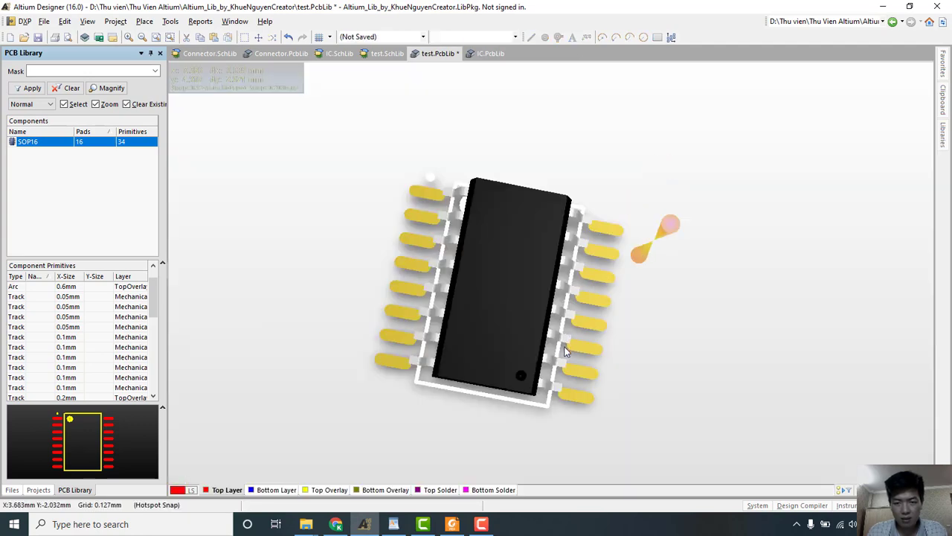
pyautogui.keyDown('shift'); pyautogui.moveTo(657, 245); pyautogui.dragTo(557, 318, button='right'); pyautogui.keyUp('shift')
pyautogui.press('0')
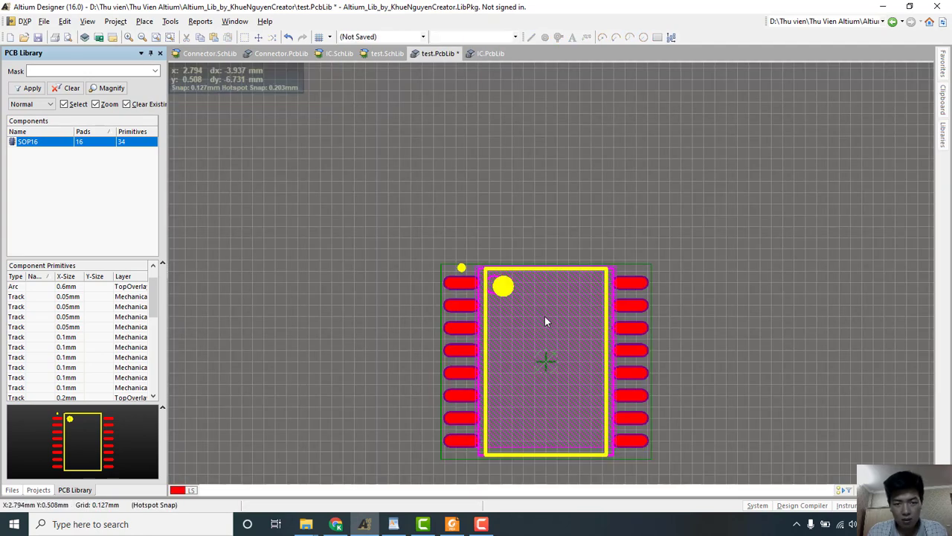
# Reposition the SOP16 3D body on the footprint's origin and check its leads against the pads in 3D from above.
pyautogui.press('2')
pyautogui.click(545, 358)
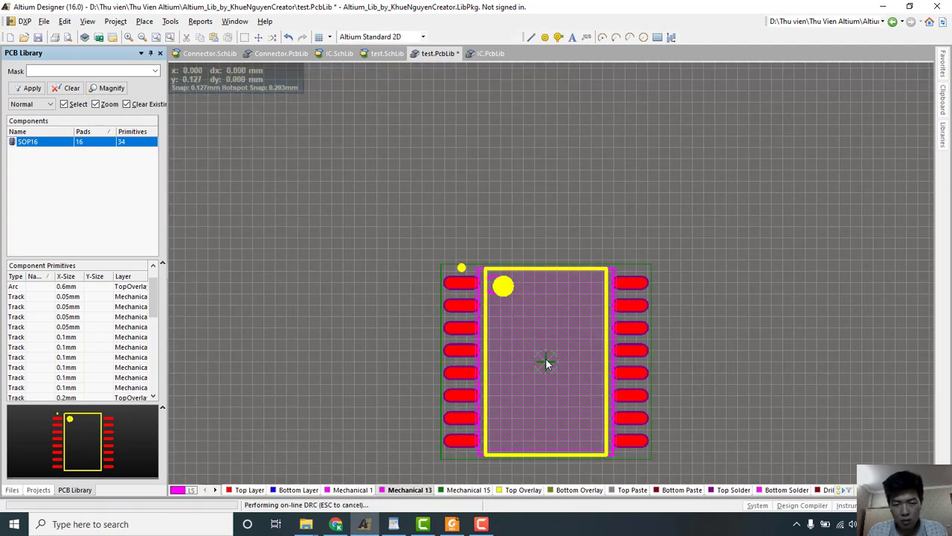
pyautogui.press('3')
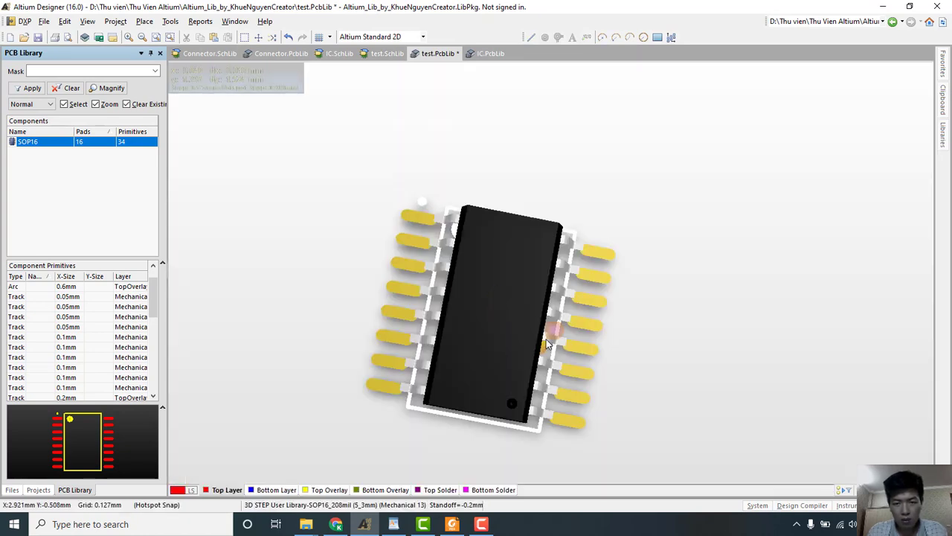
pyautogui.click(529, 296)
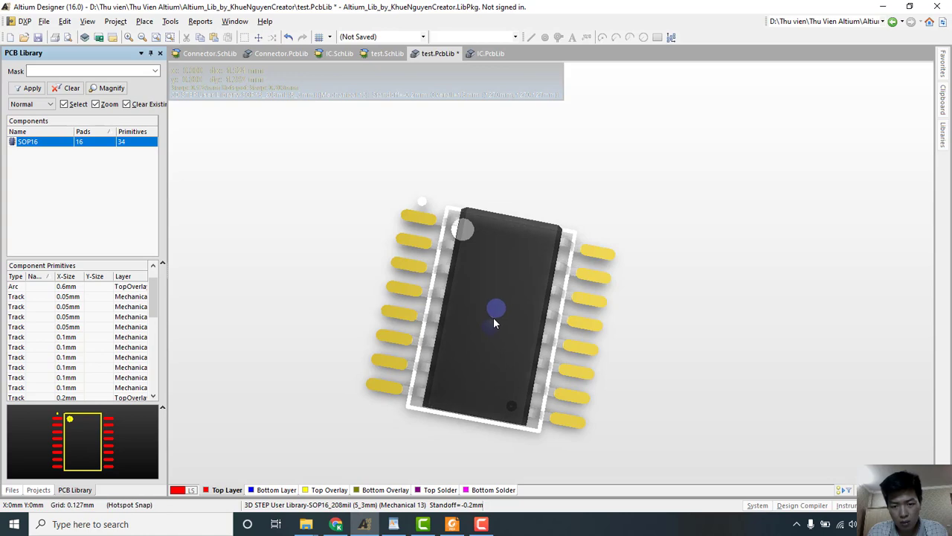
pyautogui.click(494, 317)
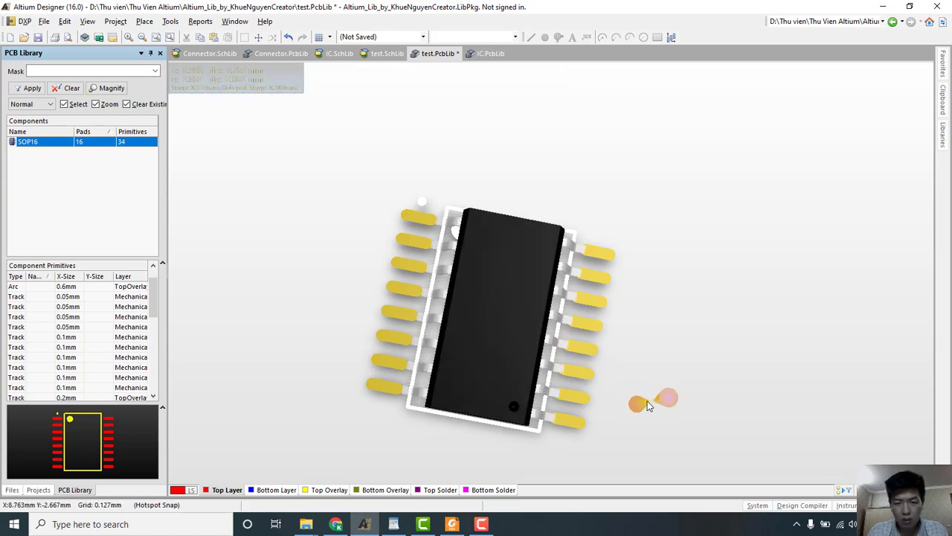
pyautogui.keyDown('shift'); pyautogui.moveTo(644, 401); pyautogui.dragTo(722, 361, button='right'); pyautogui.keyUp('shift')
pyautogui.press('0')
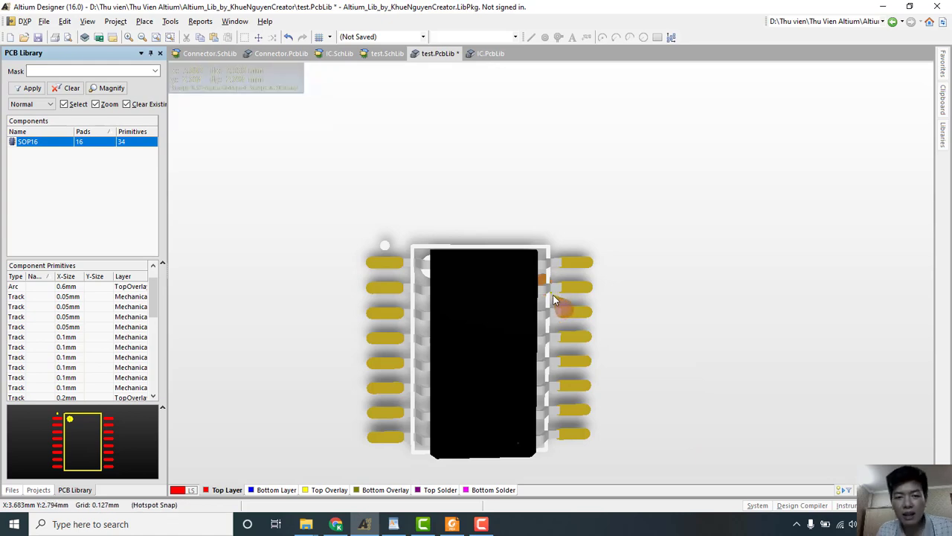
pyautogui.press('shift')
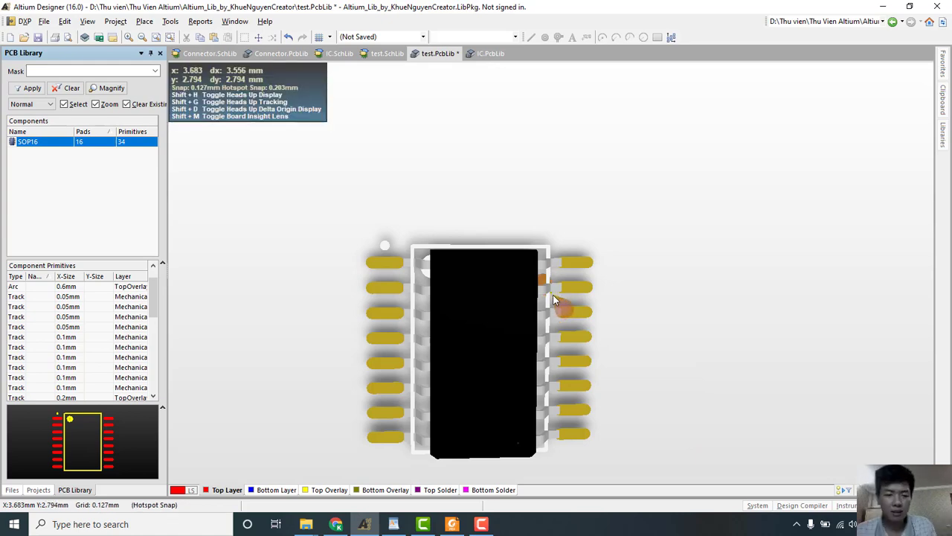
# Switch to Foxit Reader and examine the package outline dimensions in the AD5933 datasheet.
pyautogui.hotkey('alt', 'Tab')
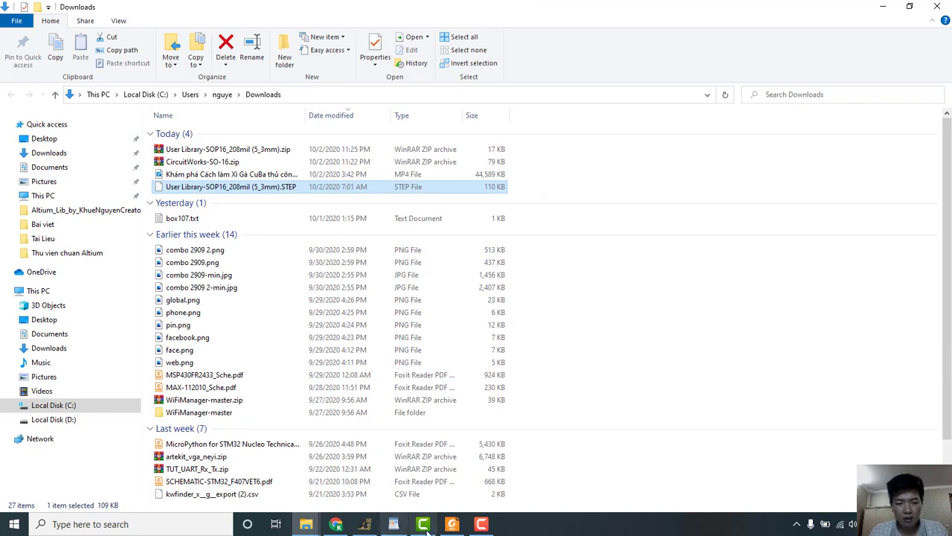
pyautogui.click(452, 524)
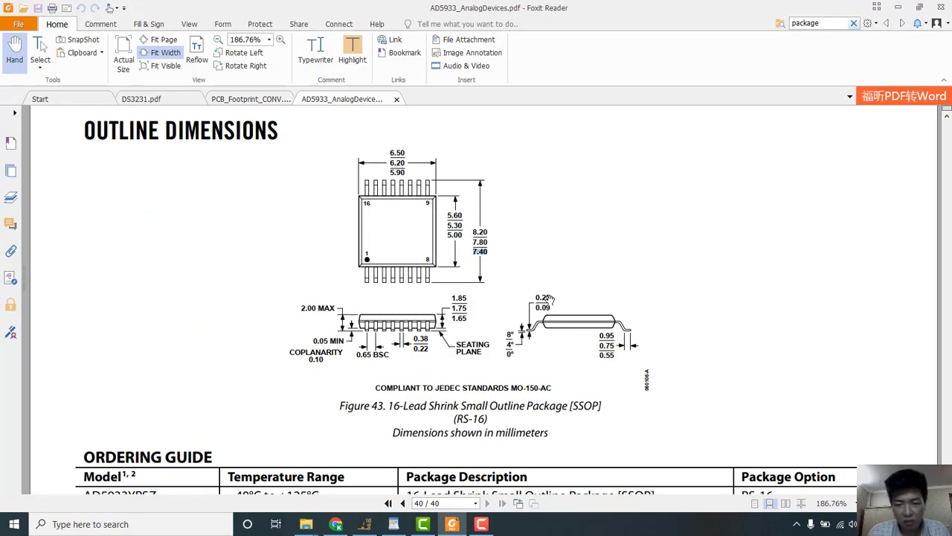
pyautogui.hotkey('alt', 'Tab')
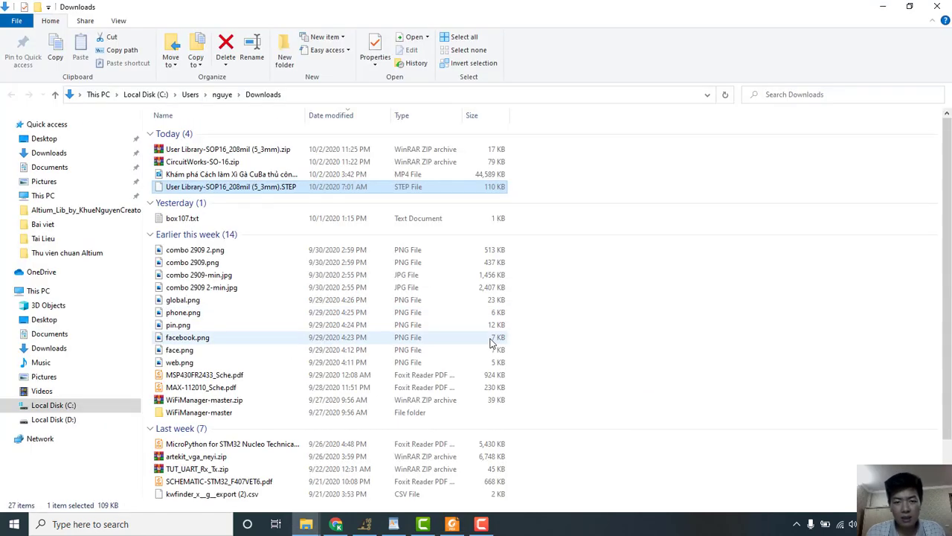
pyautogui.hotkey('alt', 'Tab')
pyautogui.hotkey('alt', 'Tab')
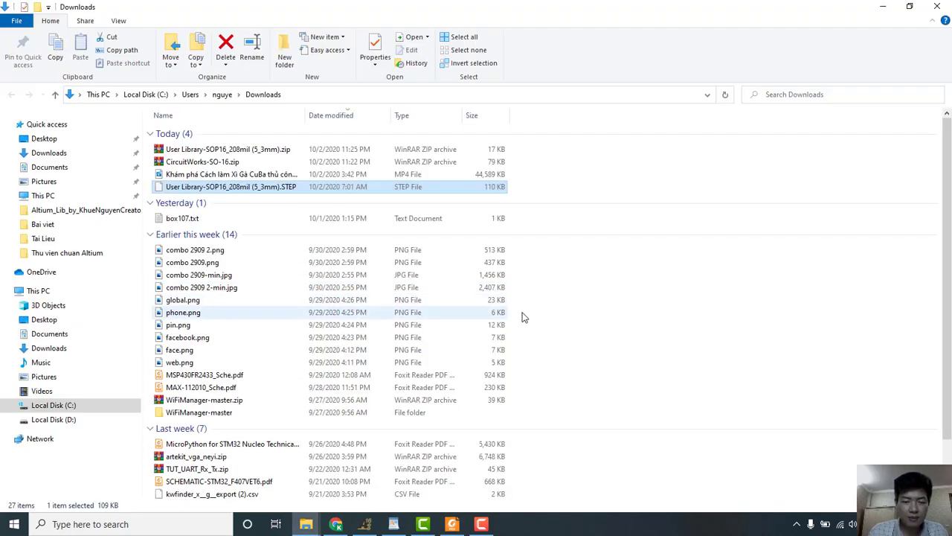
pyautogui.hotkey('alt', 'Tab')
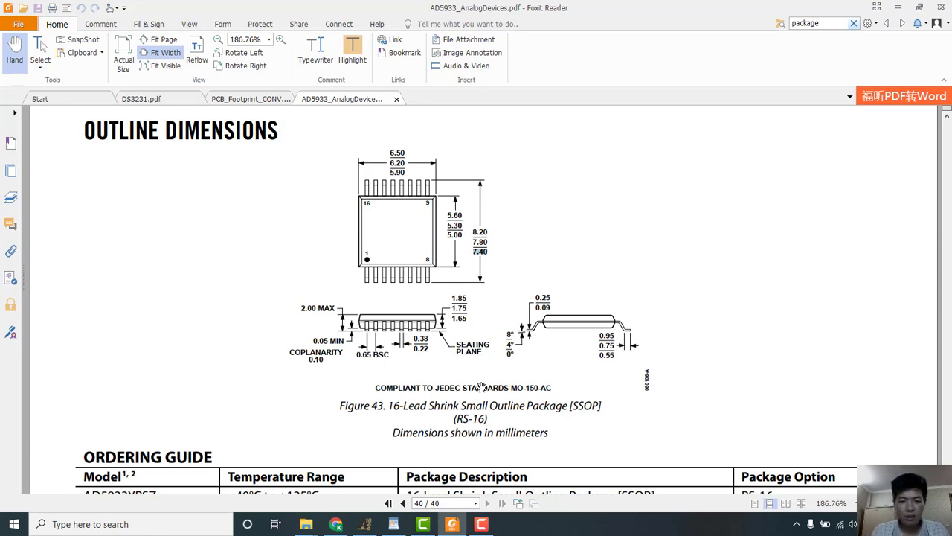
pyautogui.hotkey('alt', 'Tab')
# Back in Altium Designer, save test.PcbLib and bring up the schematic library test.SchLib.
pyautogui.click(364, 523)
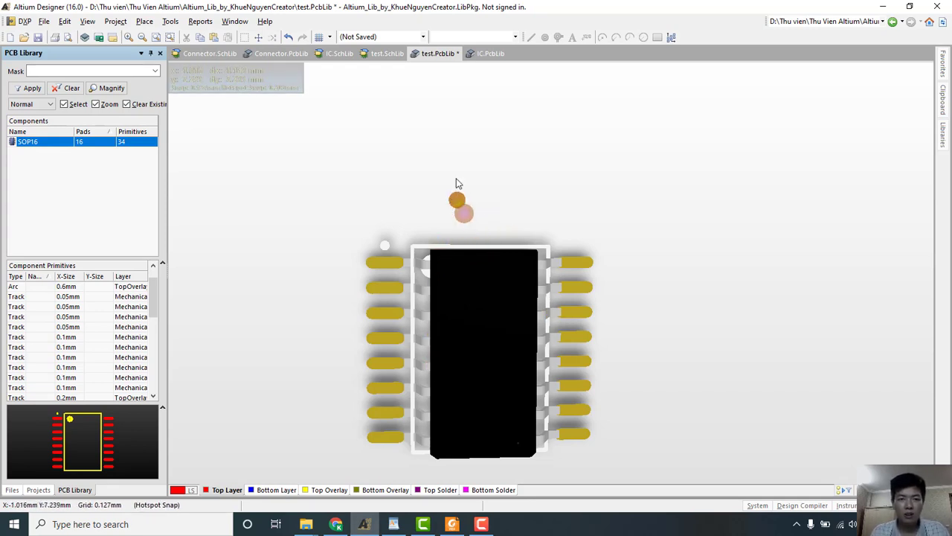
pyautogui.rightClick(446, 55)
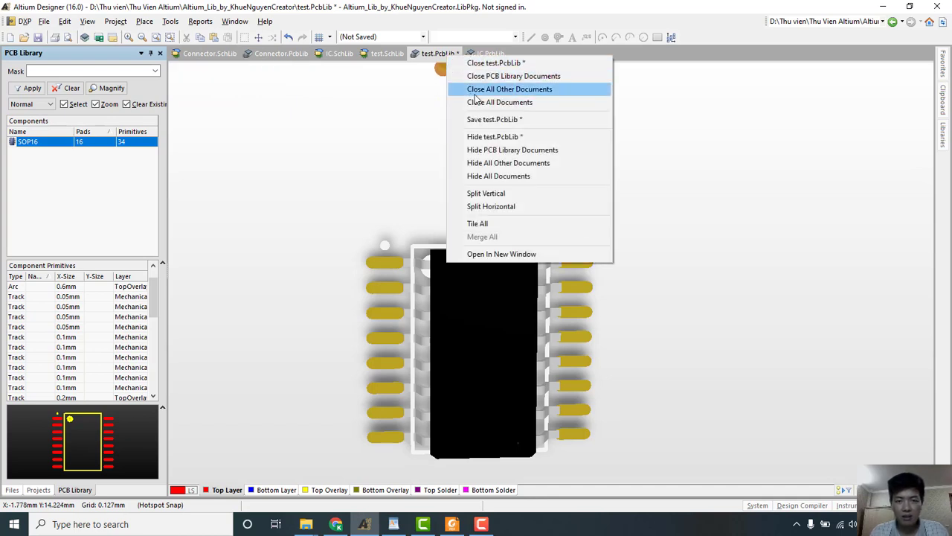
pyautogui.click(476, 120)
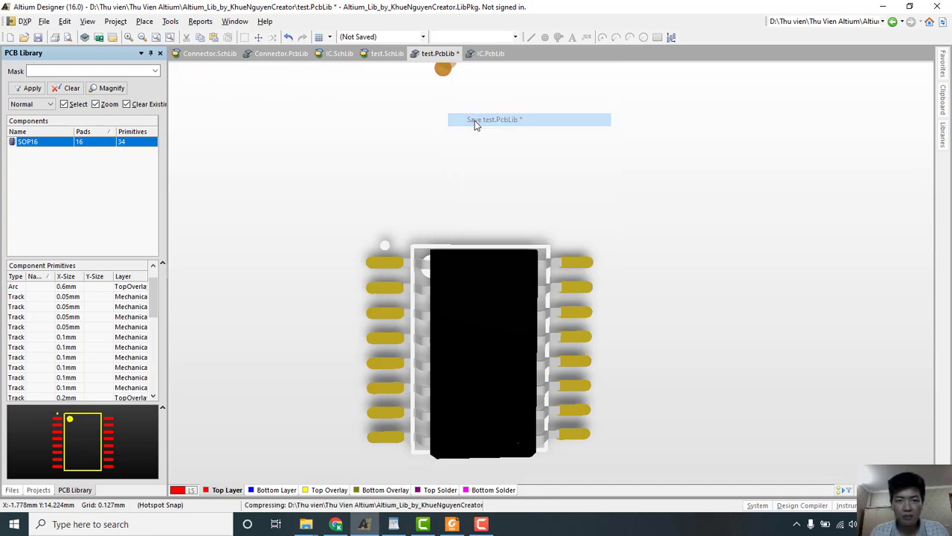
pyautogui.click(387, 56)
pyautogui.click(438, 53)
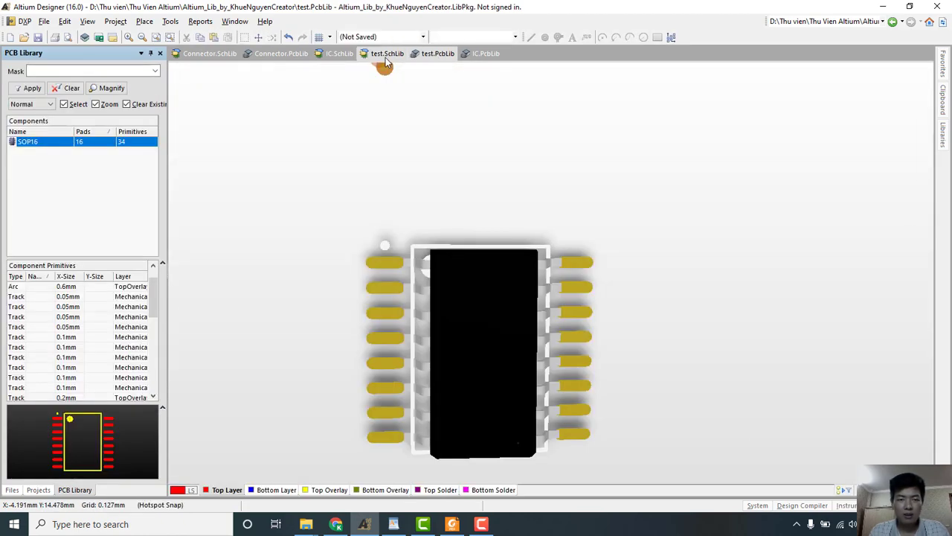
pyautogui.click(386, 58)
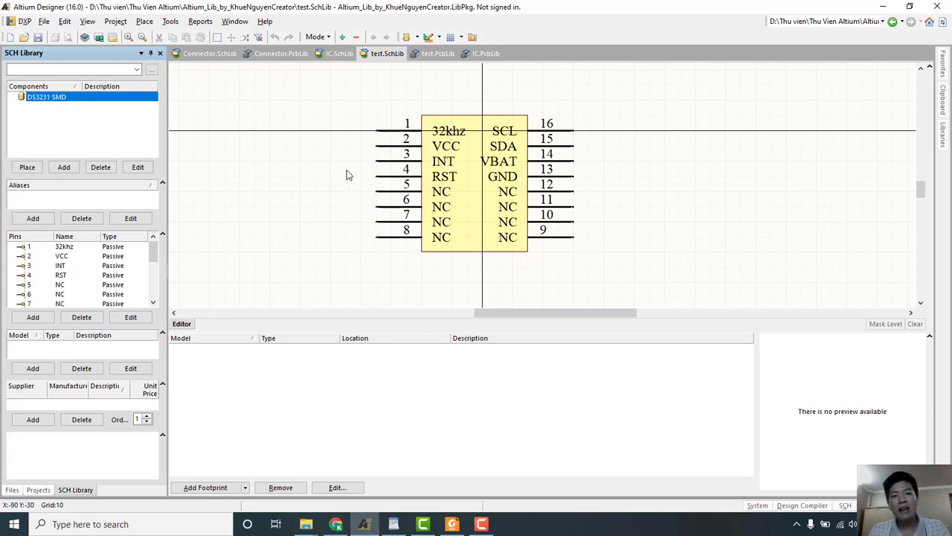
# Attach the SOP16 footprint from test.PcbLib to the DS3231 SMD component as its model.
pyautogui.doubleClick(46, 97)
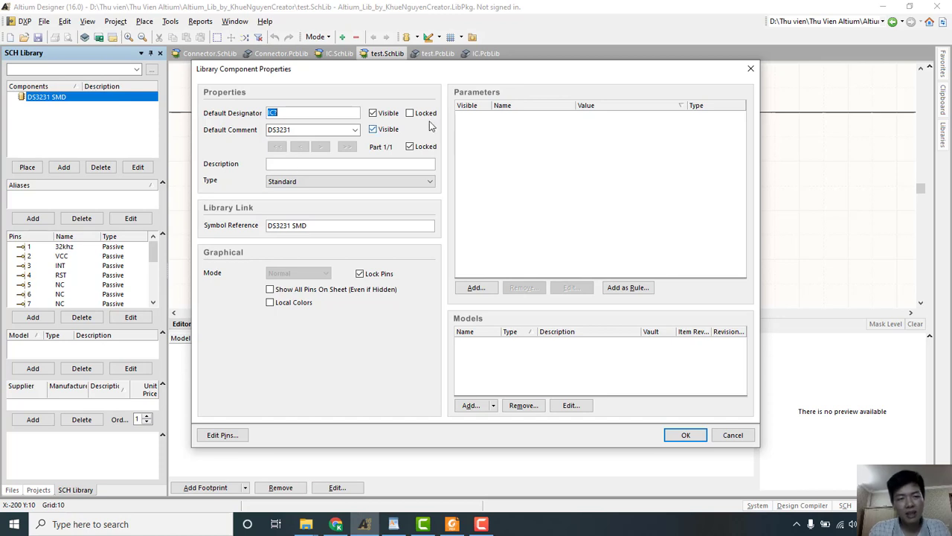
pyautogui.click(473, 405)
pyautogui.click(482, 289)
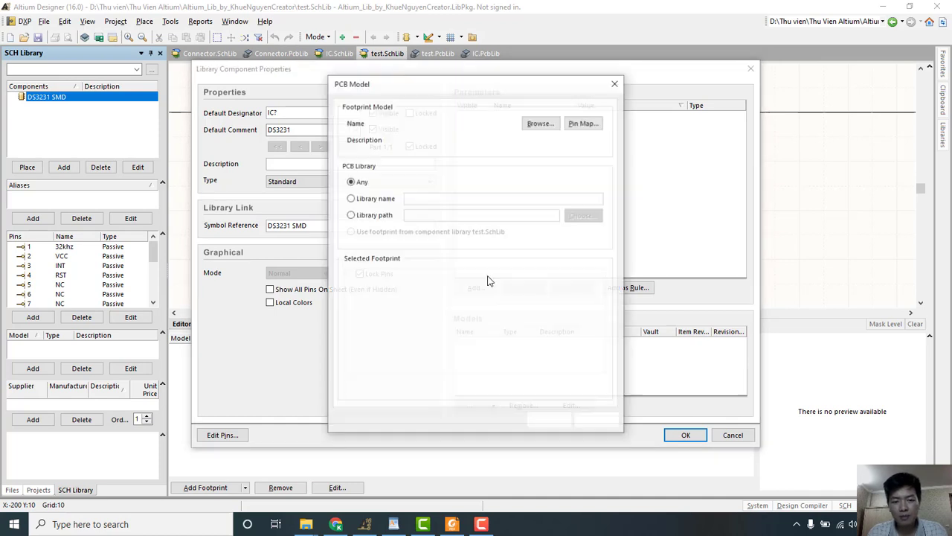
pyautogui.click(542, 124)
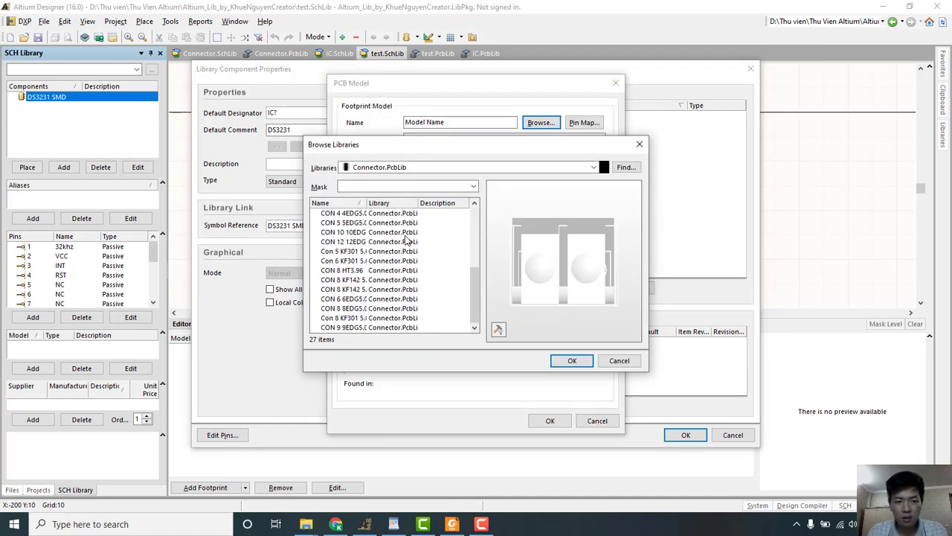
pyautogui.click(430, 168)
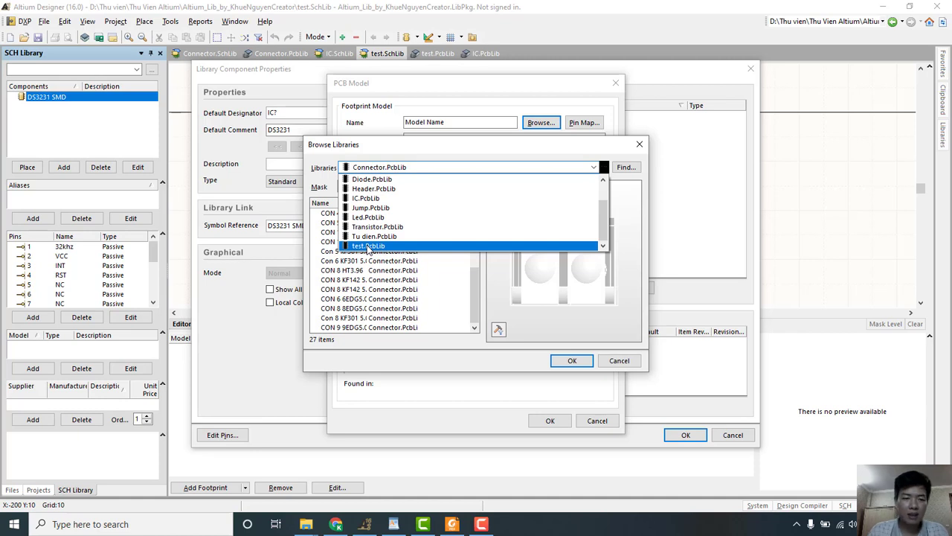
pyautogui.click(367, 246)
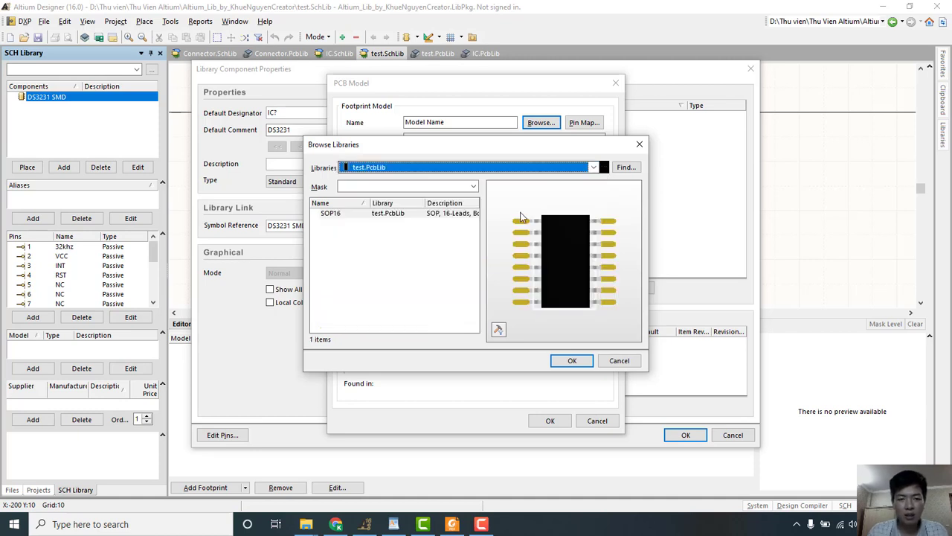
pyautogui.click(352, 216)
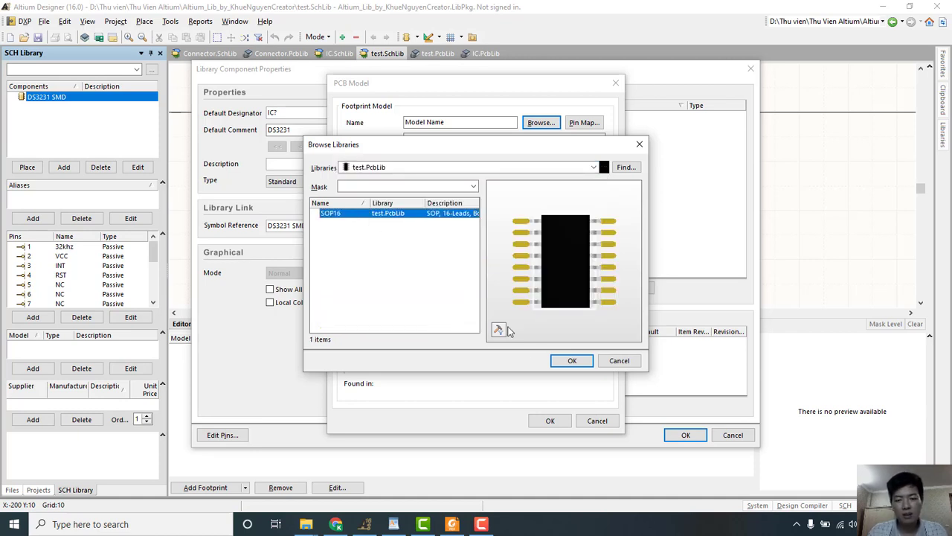
pyautogui.click(572, 360)
pyautogui.click(550, 421)
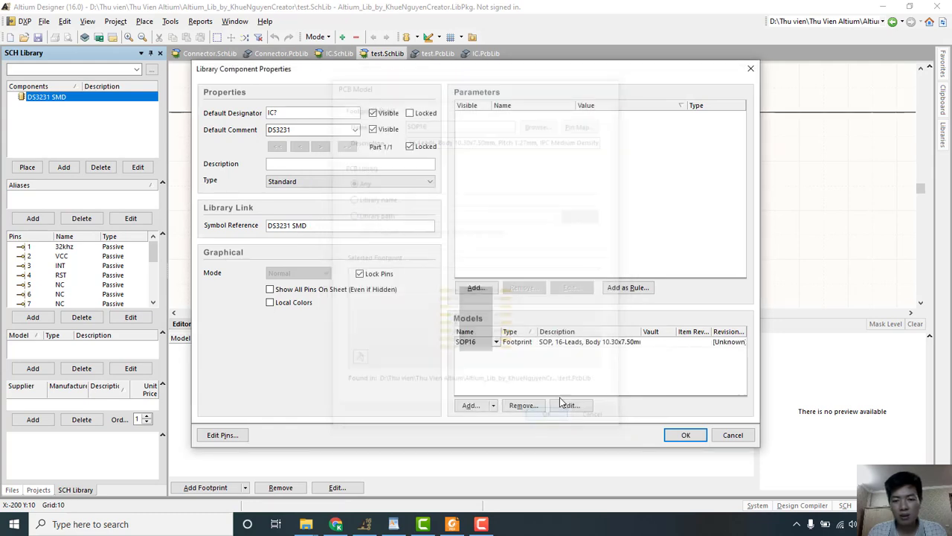
# Start a new parameter named Ma Hang for the DS3231 SMD component.
pyautogui.doubleClick(506, 135)
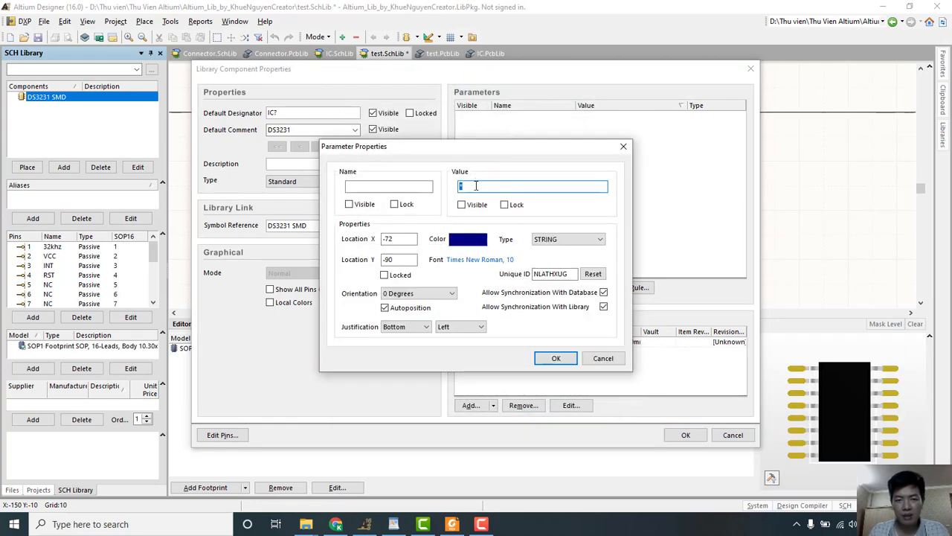
pyautogui.click(389, 187)
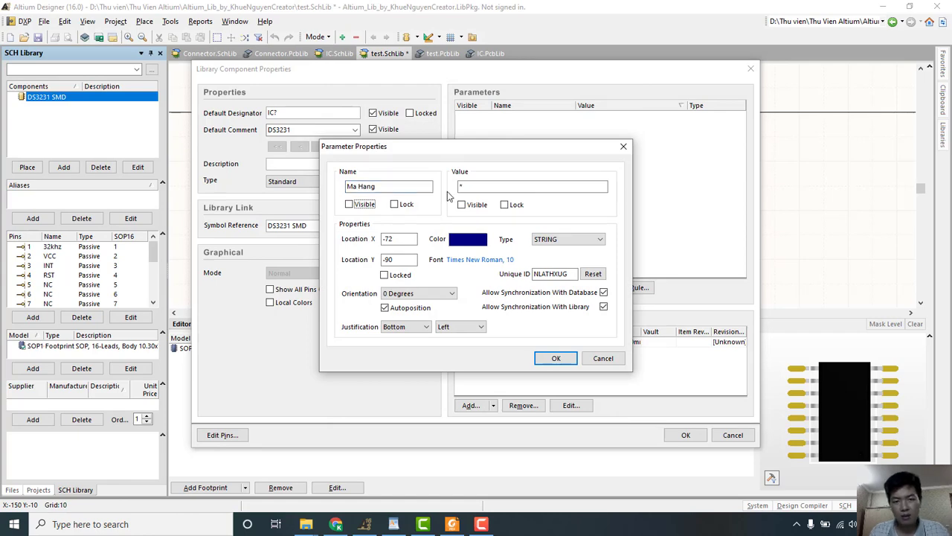
pyautogui.click(484, 189)
# In Chrome, search banlinhkien.vn for ds3231 and open the DS3231N SOIC16 product.
pyautogui.click(335, 524)
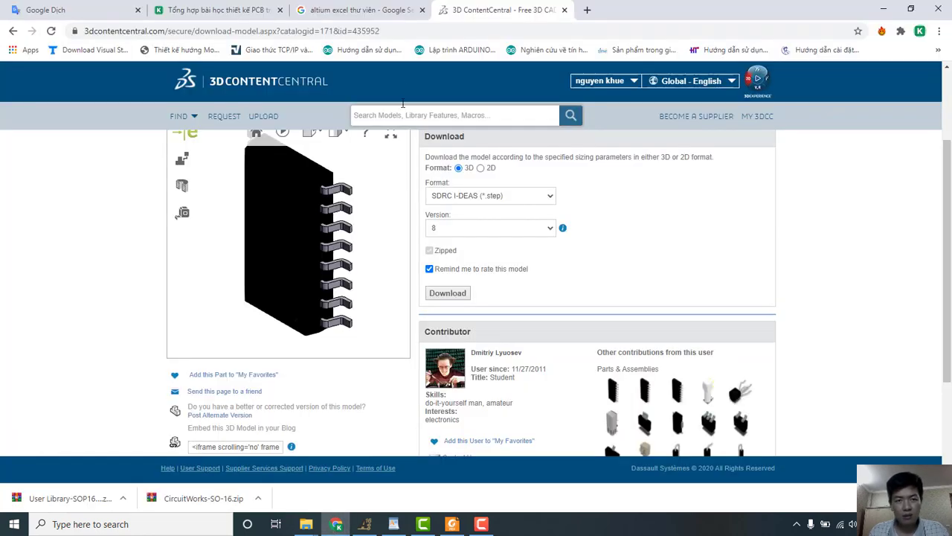
pyautogui.click(572, 31)
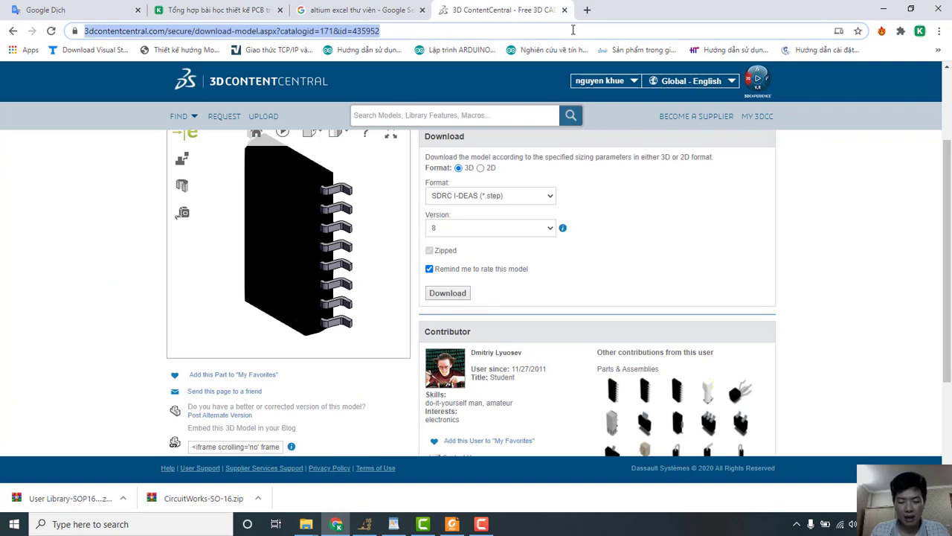
pyautogui.write('banl')
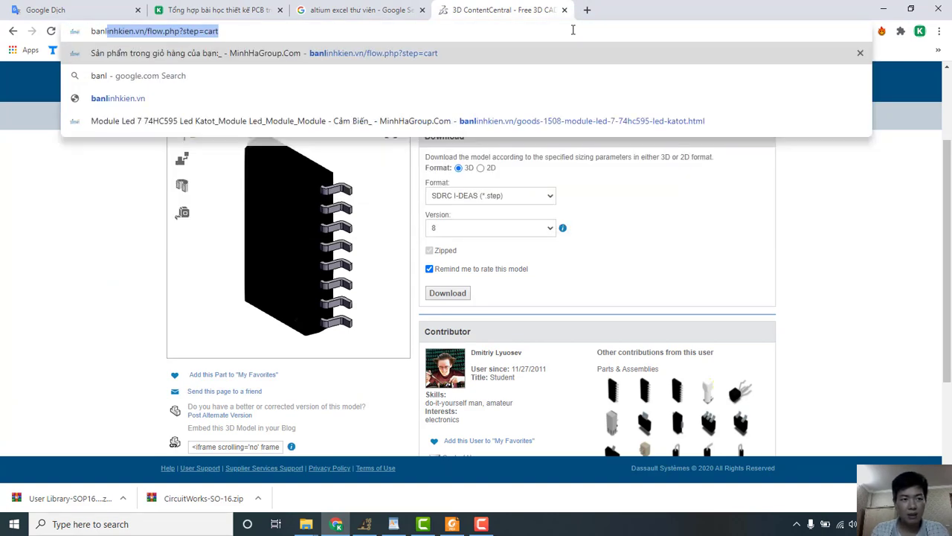
pyautogui.press('Return')
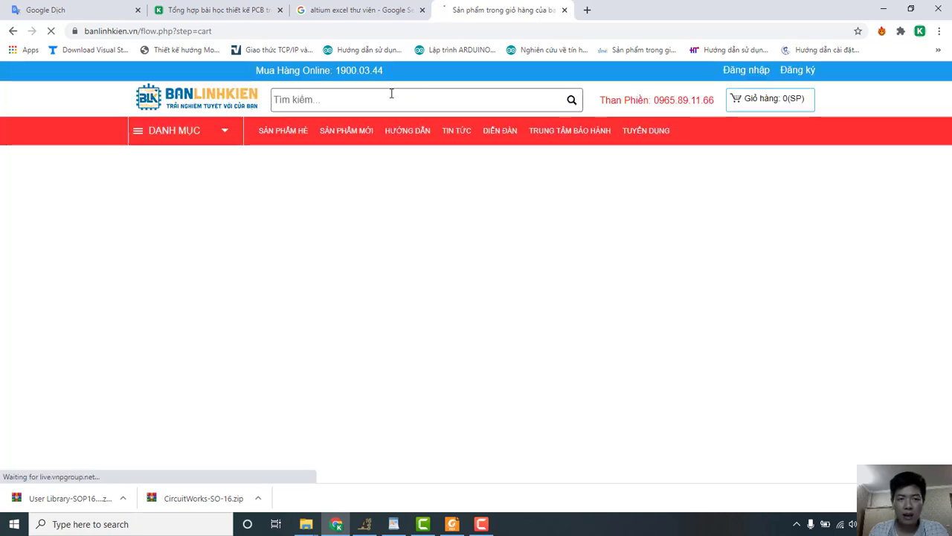
pyautogui.click(374, 100)
pyautogui.write('ds')
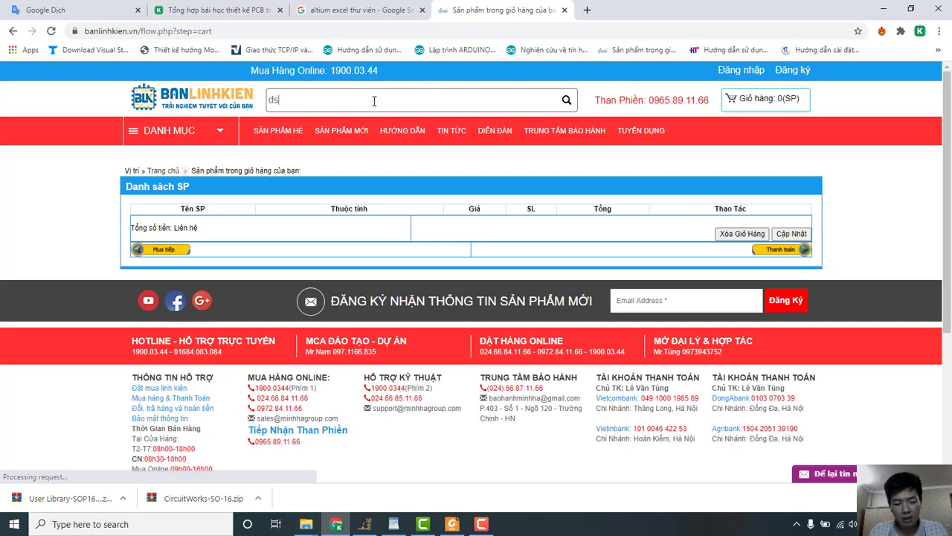
pyautogui.write('3231')
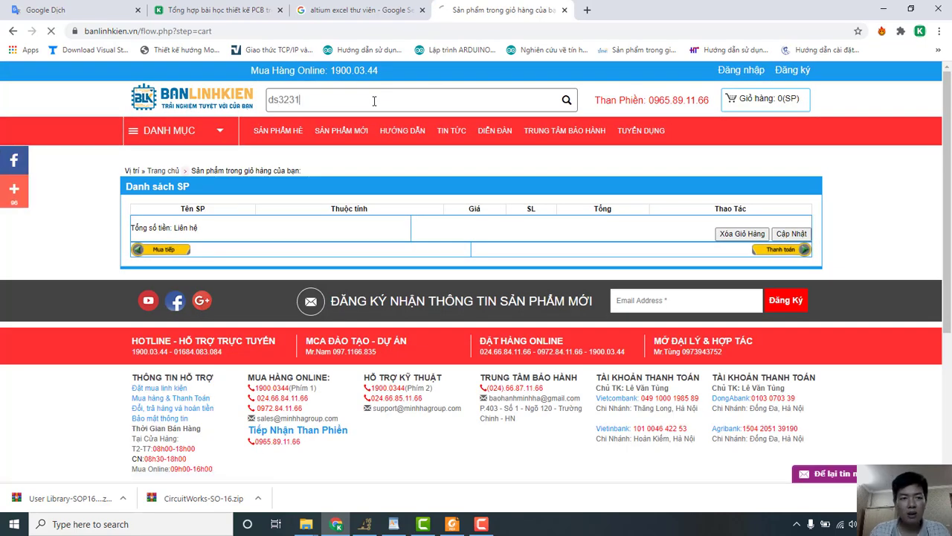
pyautogui.press('Return')
pyautogui.moveTo(385, 129)
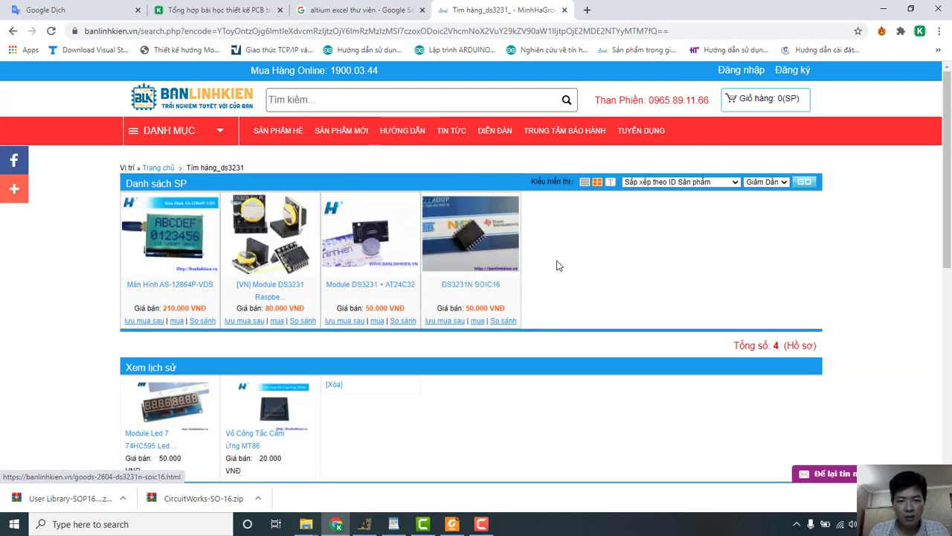
pyautogui.click(483, 253)
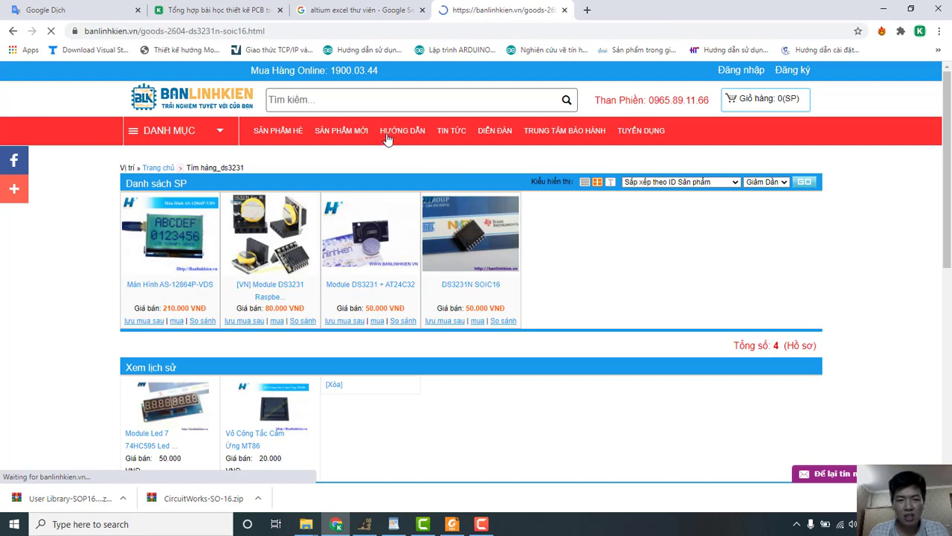
# Copy the product code MH002604 from the DS3231N SOIC16 page into the Ma Hang parameter's value in Altium Designer.
pyautogui.click(259, 32)
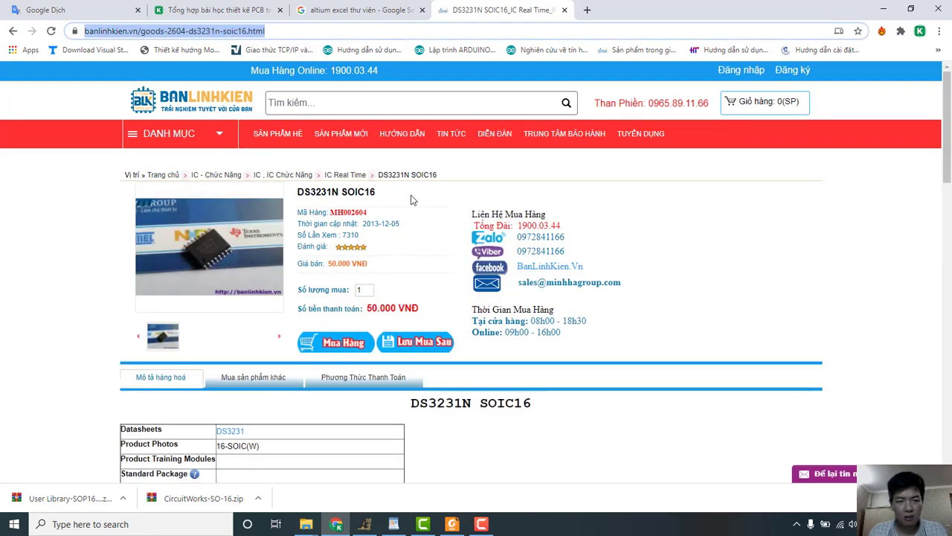
pyautogui.moveTo(413, 199); pyautogui.dragTo(298, 201)
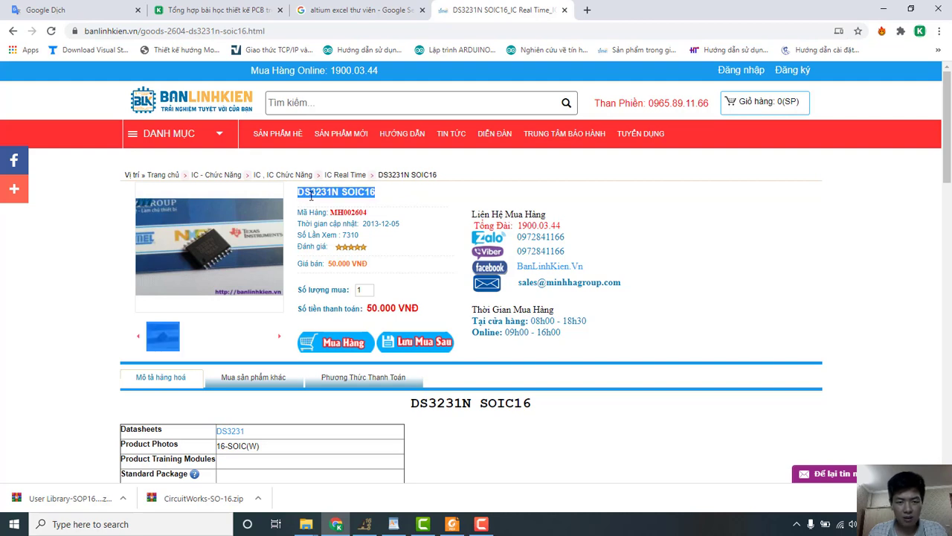
pyautogui.click(393, 205)
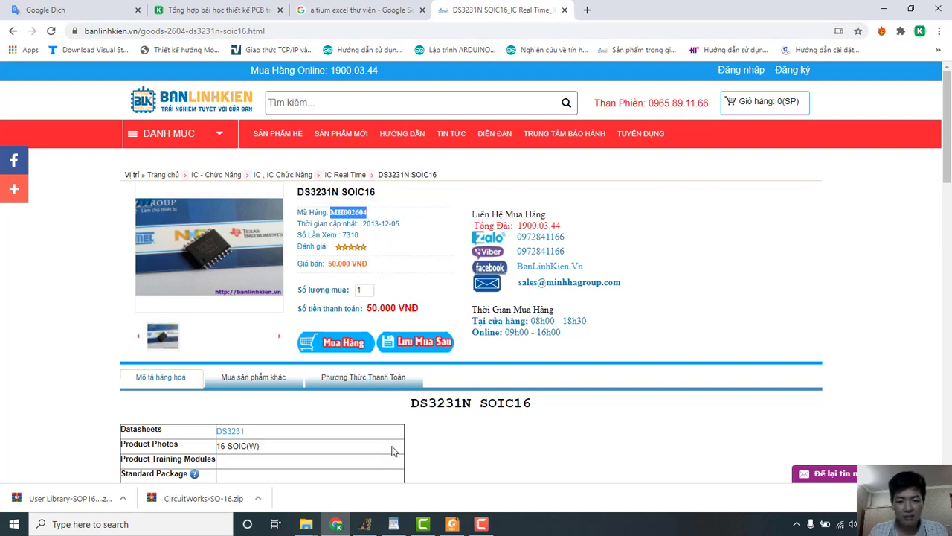
pyautogui.click(364, 524)
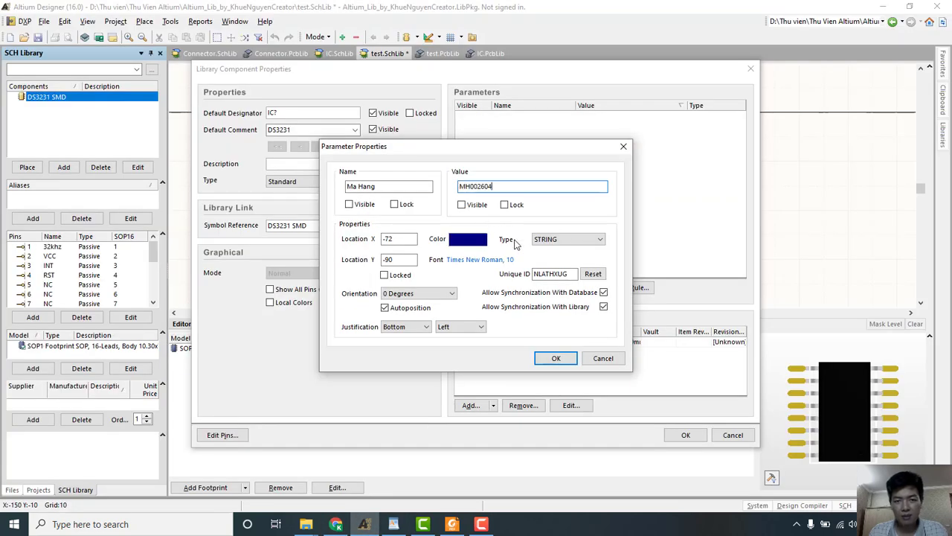
pyautogui.click(556, 358)
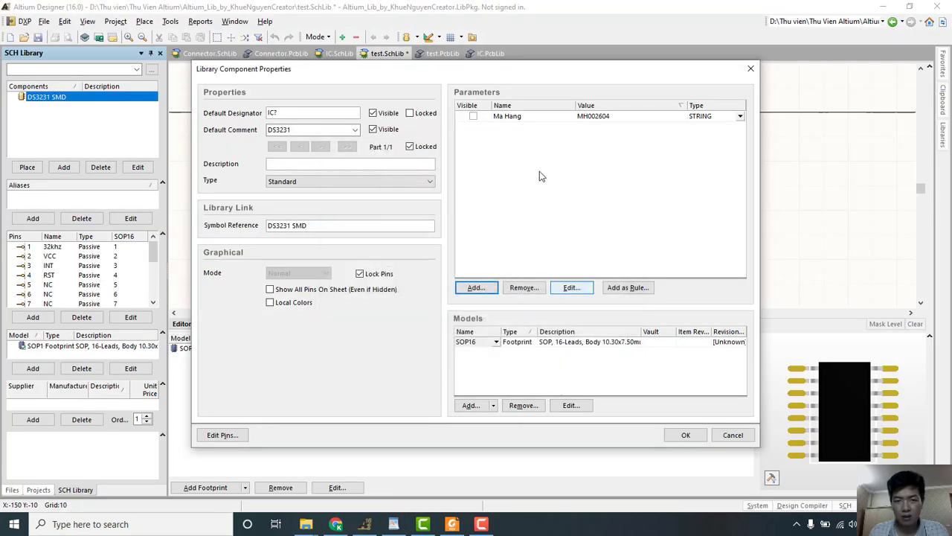
# Add a parameter named Tên Linh kiện with the value DS3231N SOIC16, copied from the product title in Chrome.
pyautogui.click(475, 287)
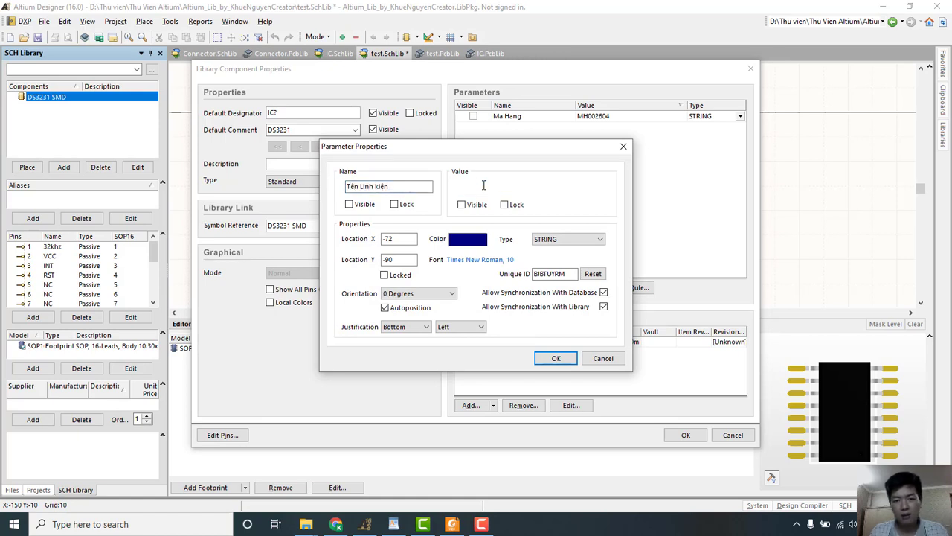
pyautogui.click(484, 186)
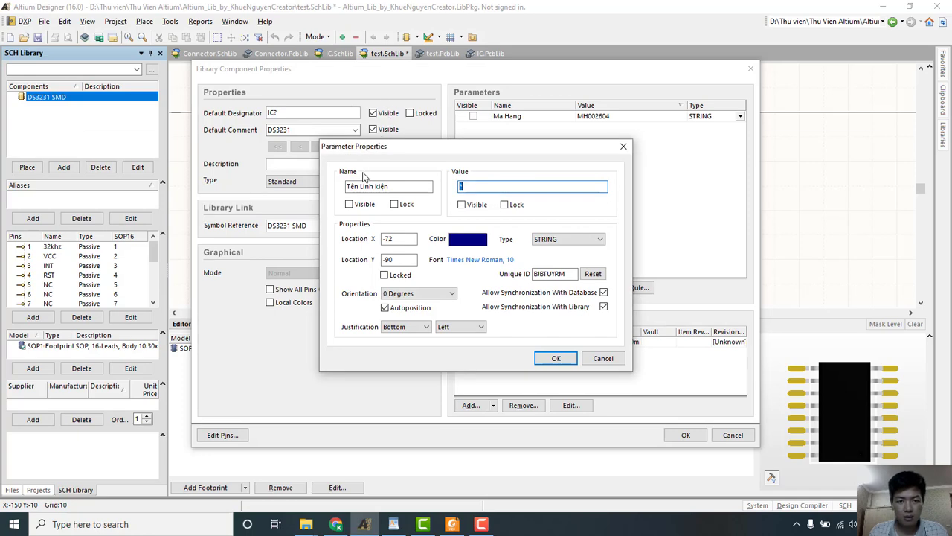
pyautogui.click(336, 524)
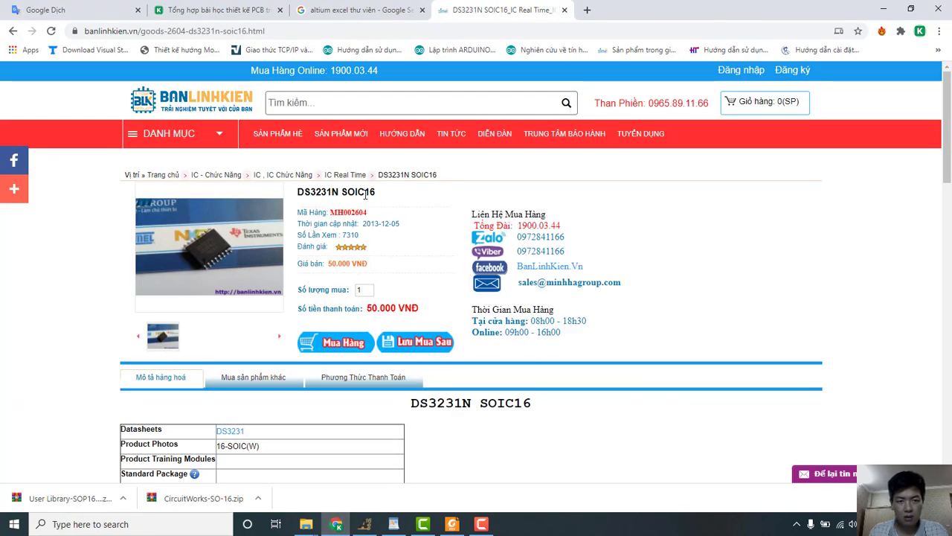
pyautogui.doubleClick(366, 194)
pyautogui.moveTo(383, 199); pyautogui.dragTo(299, 193)
pyautogui.hotkey('ctrl', 'c')
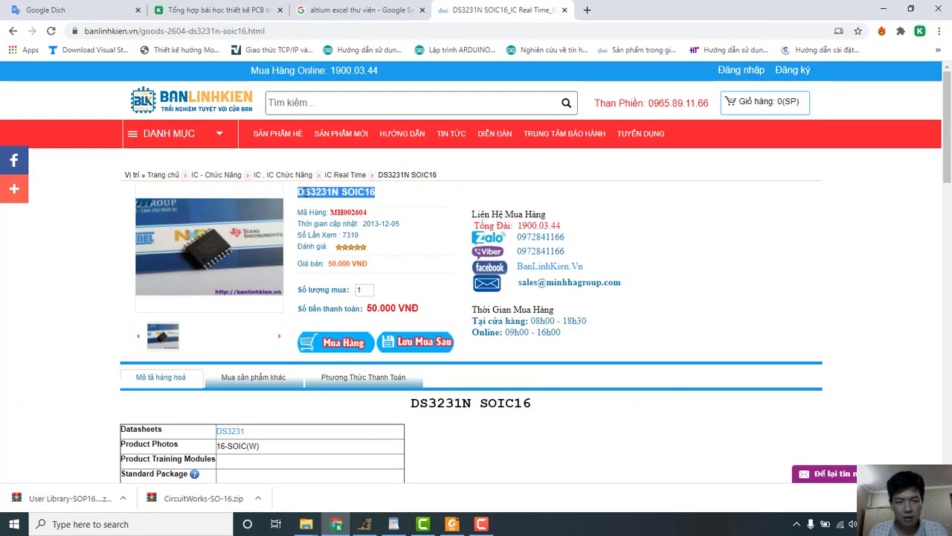
pyautogui.hotkey('alt', 'Tab')
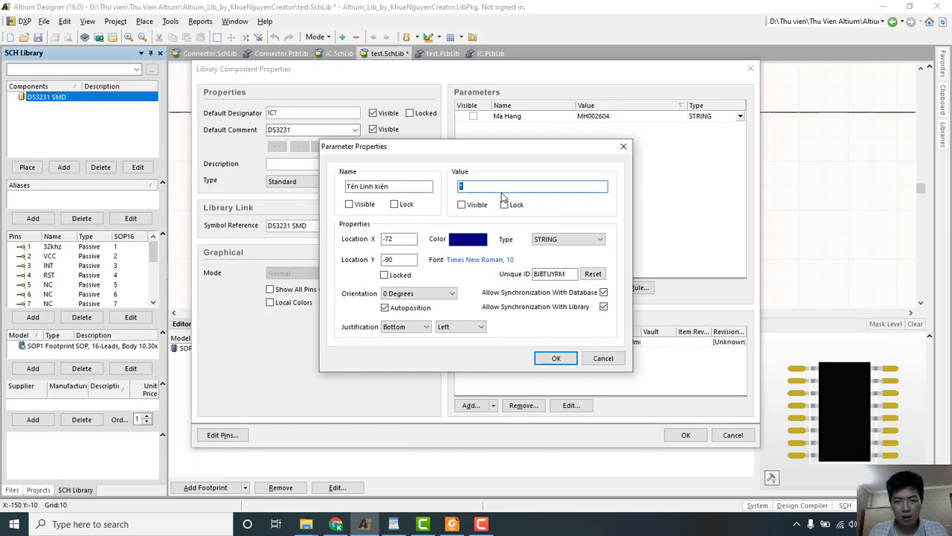
pyautogui.hotkey('ctrl', 'v')
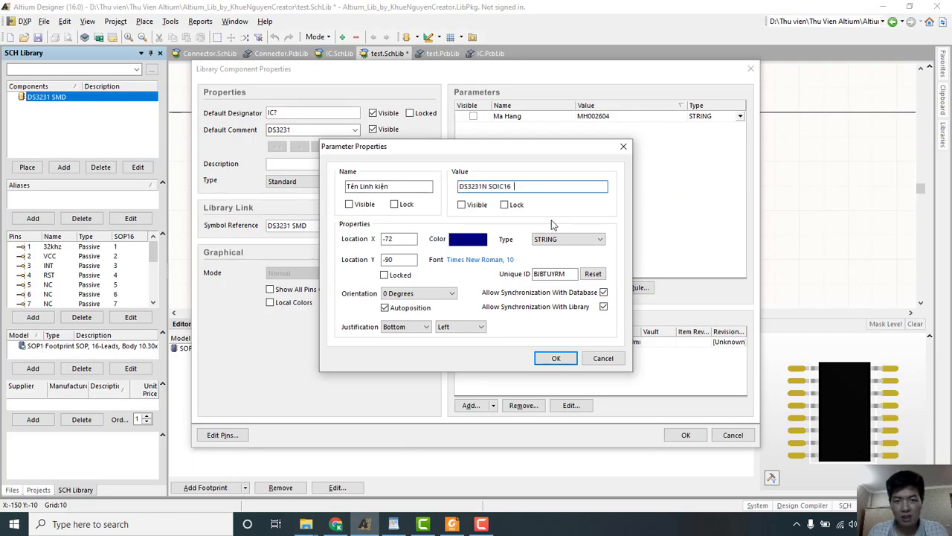
pyautogui.click(557, 359)
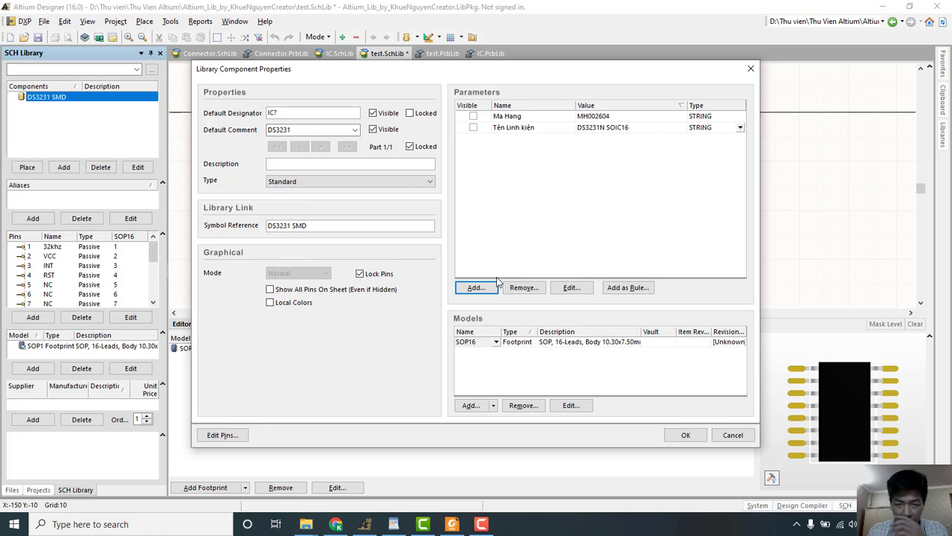
# Add a parameter named Chủng loại with the value Dán to the DS3231 SMD component.
pyautogui.click(484, 289)
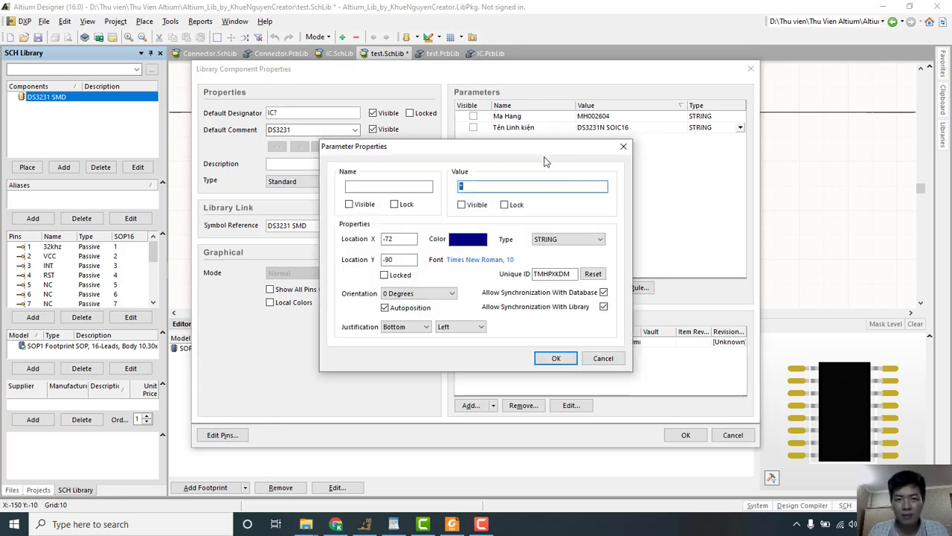
pyautogui.click(374, 187)
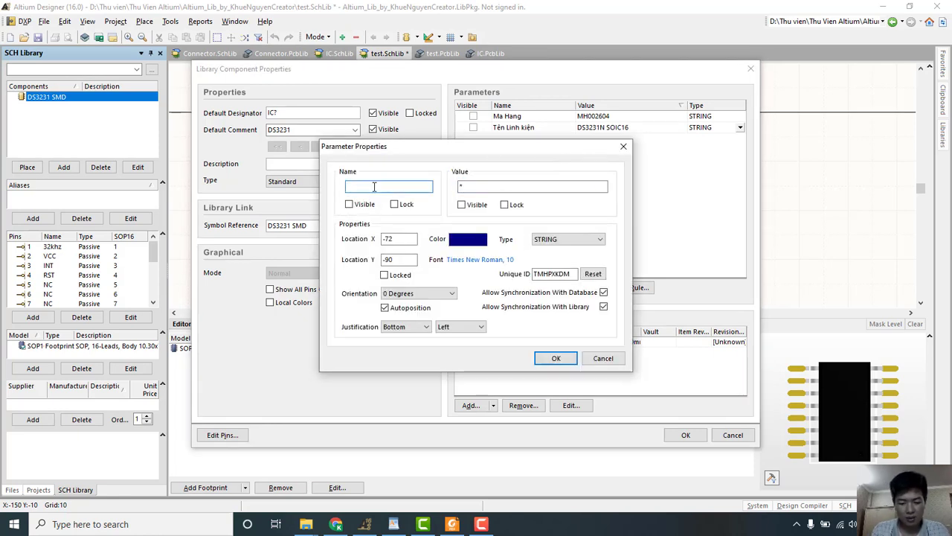
pyautogui.write('Chung T')
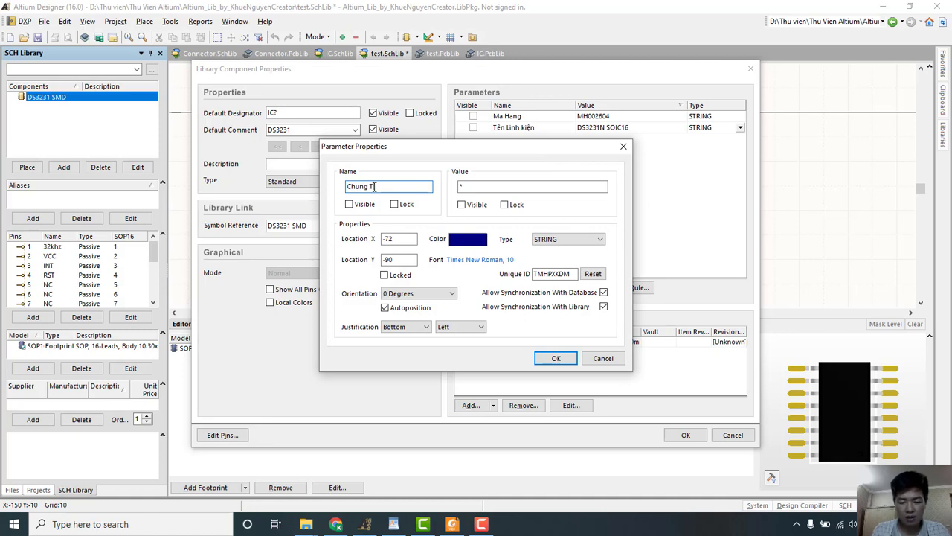
pyautogui.press('BackSpace')
pyautogui.write('loai')
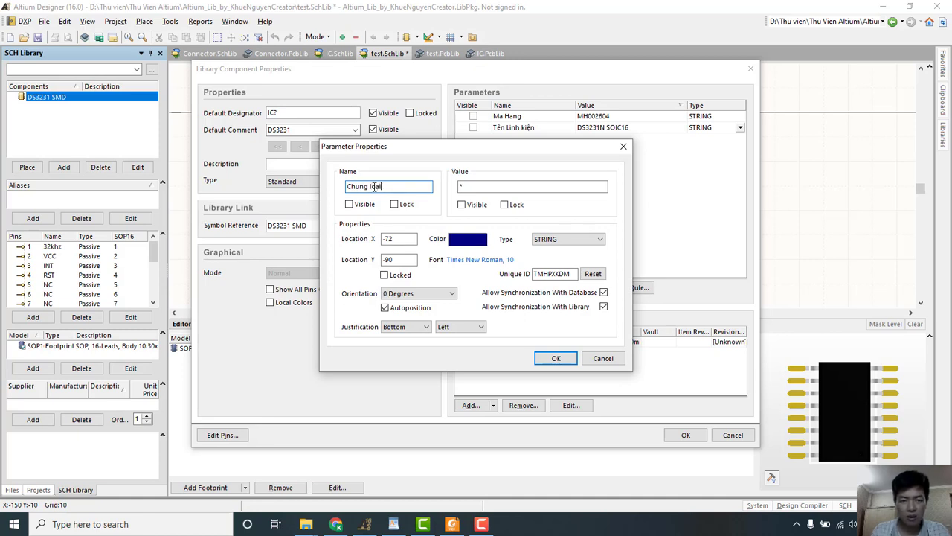
pyautogui.click(367, 186)
pyautogui.press('BackSpace')
pyautogui.press('BackSpace')
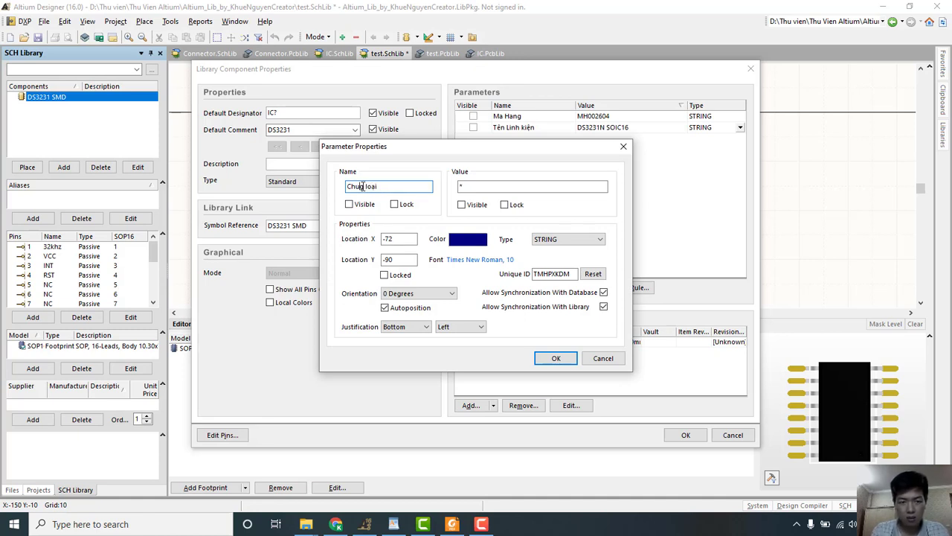
pyautogui.write('ng')
pyautogui.click(495, 186)
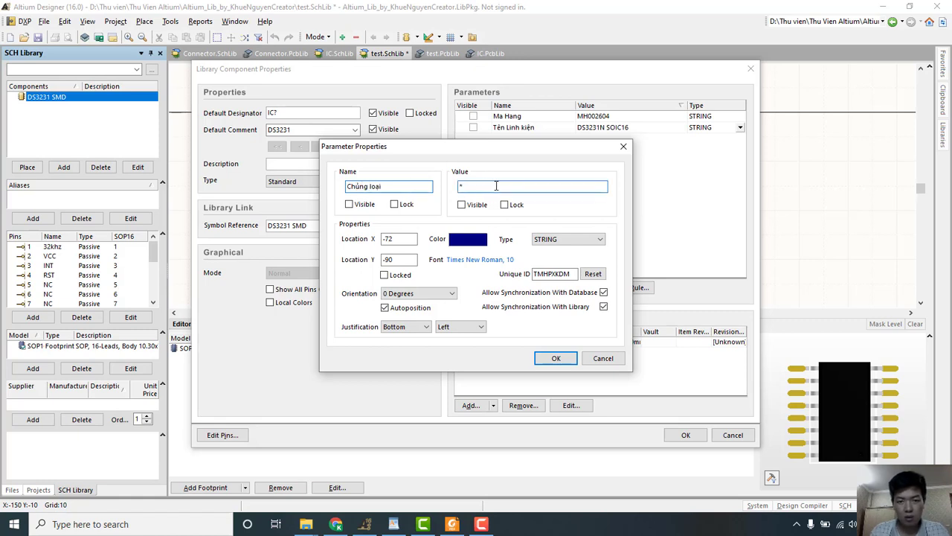
pyautogui.doubleClick(495, 186)
pyautogui.write('Dans')
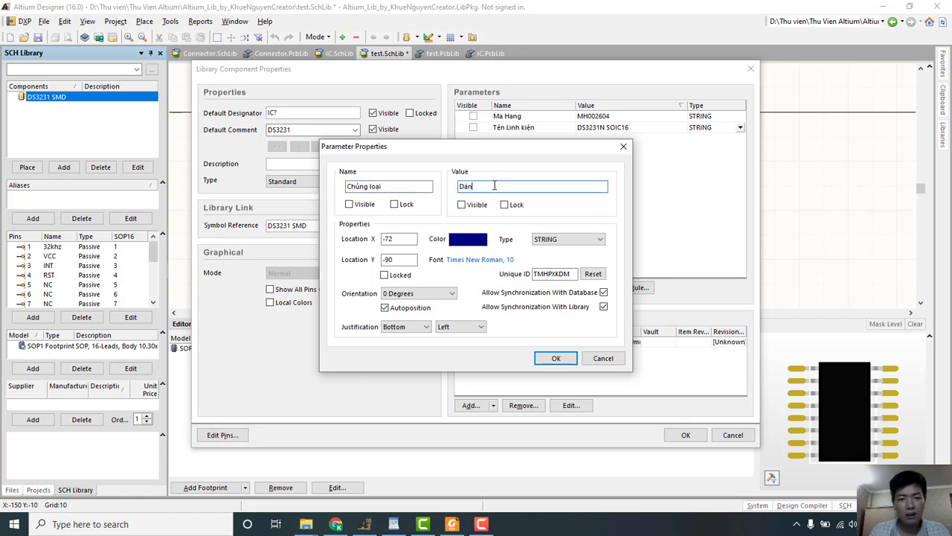
pyautogui.click(558, 357)
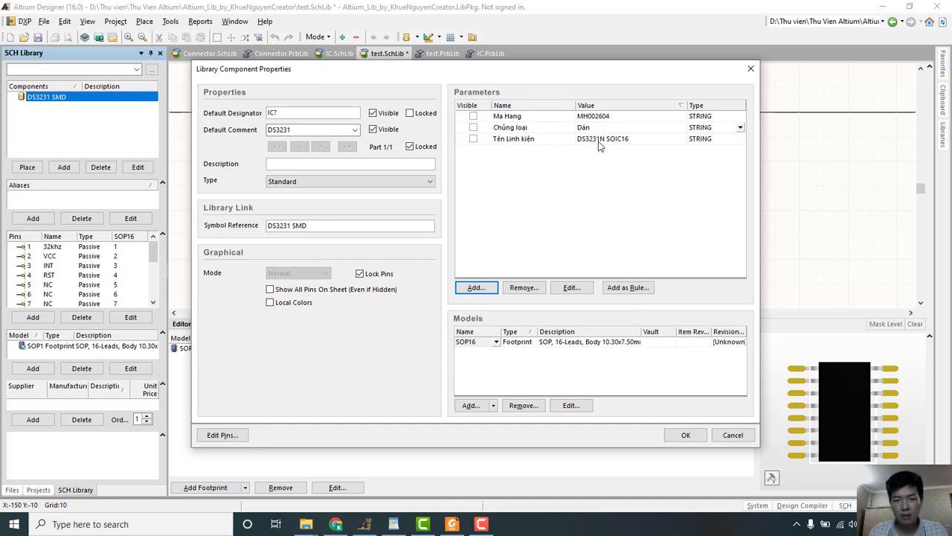
# Add a parameter named Đơn Vị with the value Con to the DS3231 SMD component.
pyautogui.click(540, 139)
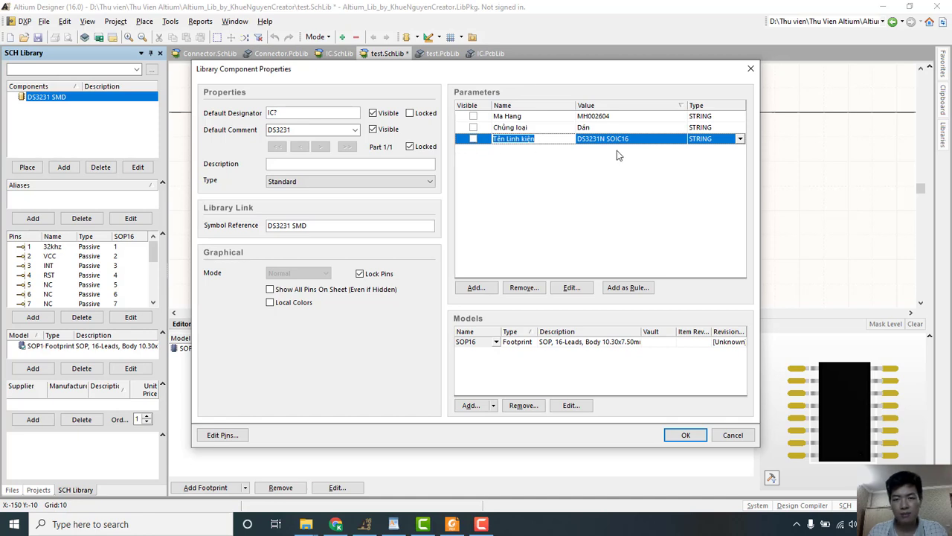
pyautogui.click(486, 292)
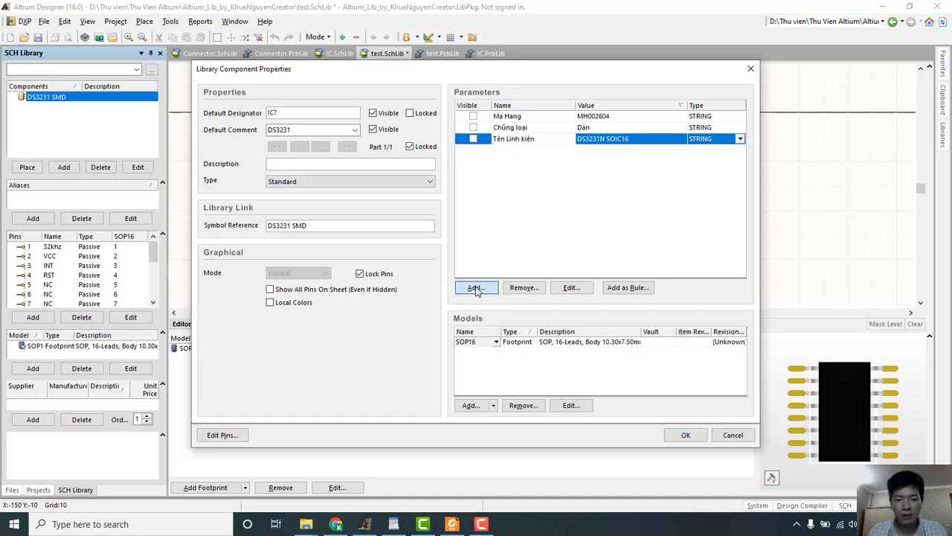
pyautogui.write('Đ')
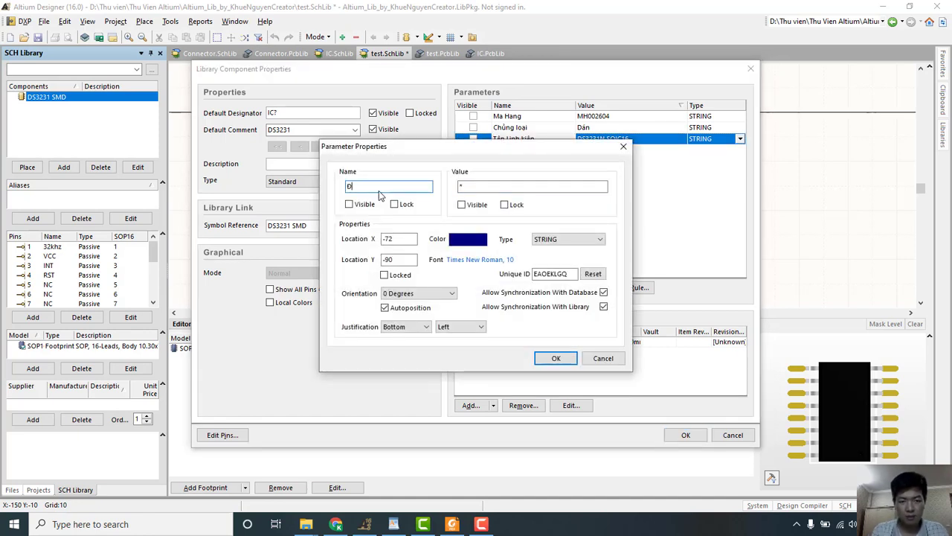
pyautogui.write('ơn')
pyautogui.write(' Vi')
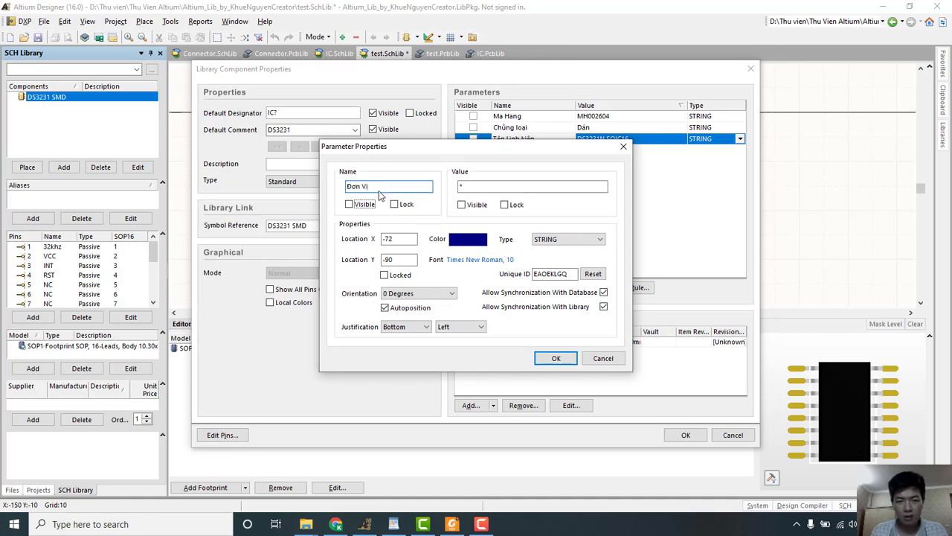
pyautogui.write('j')
pyautogui.click(482, 188)
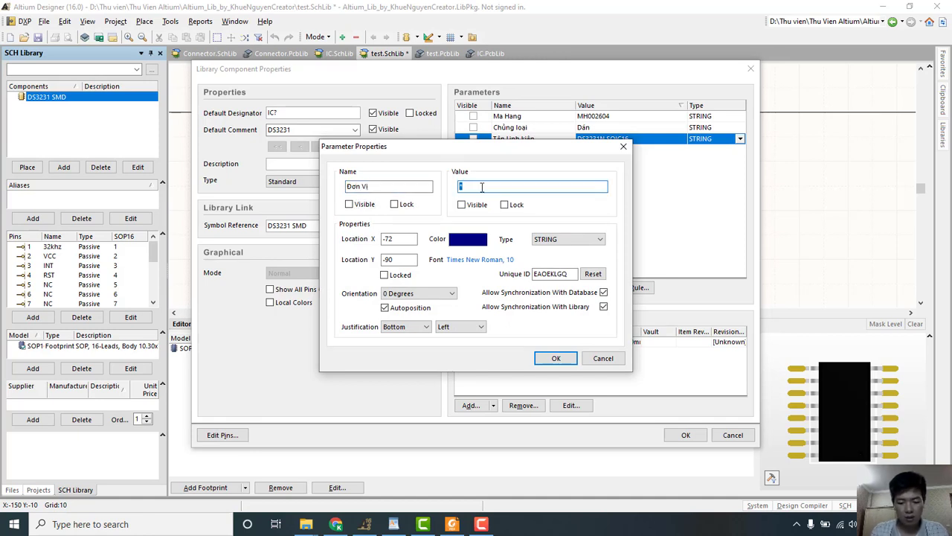
pyautogui.write('Con')
pyautogui.click(563, 359)
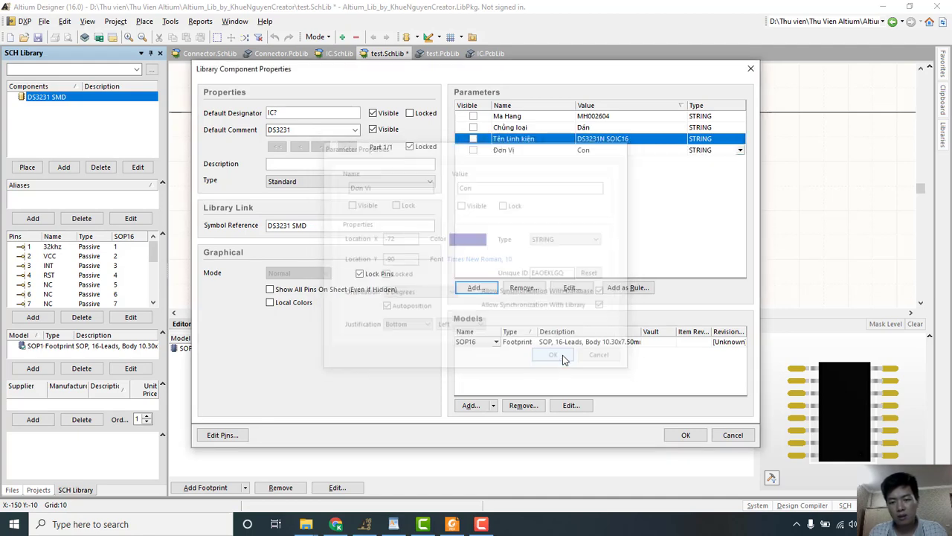
# Apply the DS3231 SMD component properties and save test.SchLib, with a brief look at test.PcbLib.
pyautogui.click(679, 434)
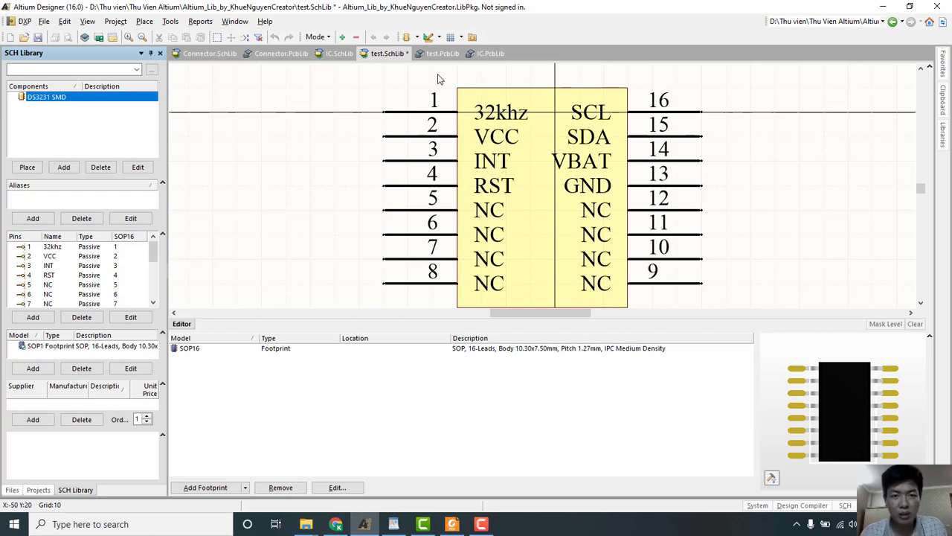
pyautogui.hotkey('ctrl', 's')
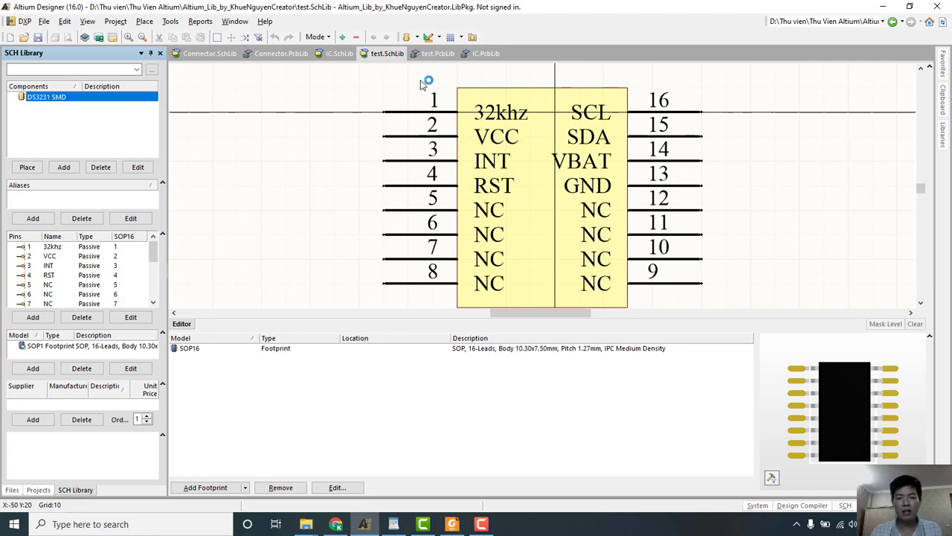
pyautogui.click(414, 55)
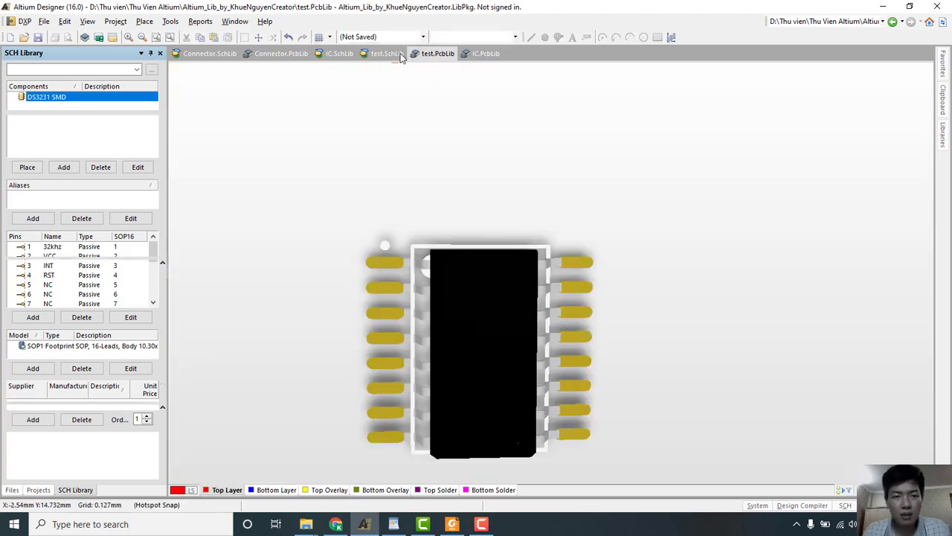
pyautogui.click(393, 53)
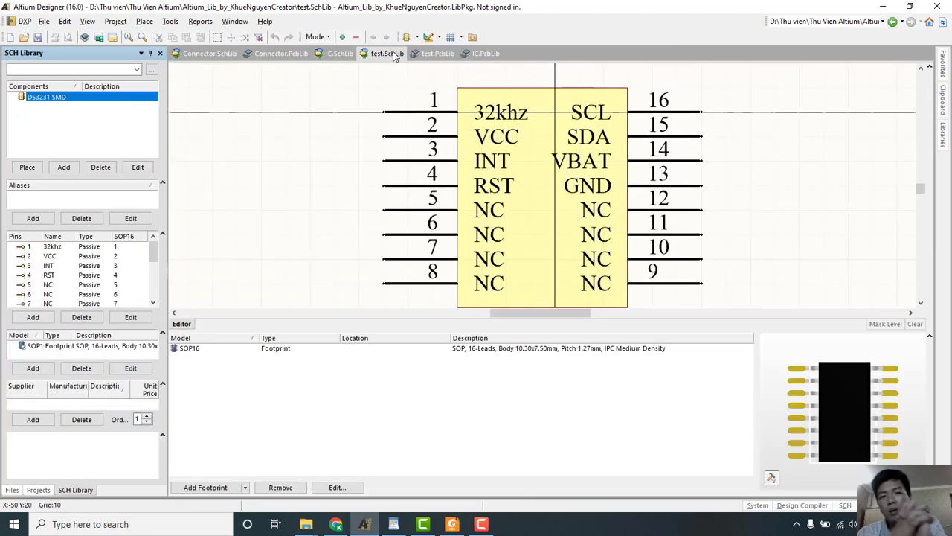